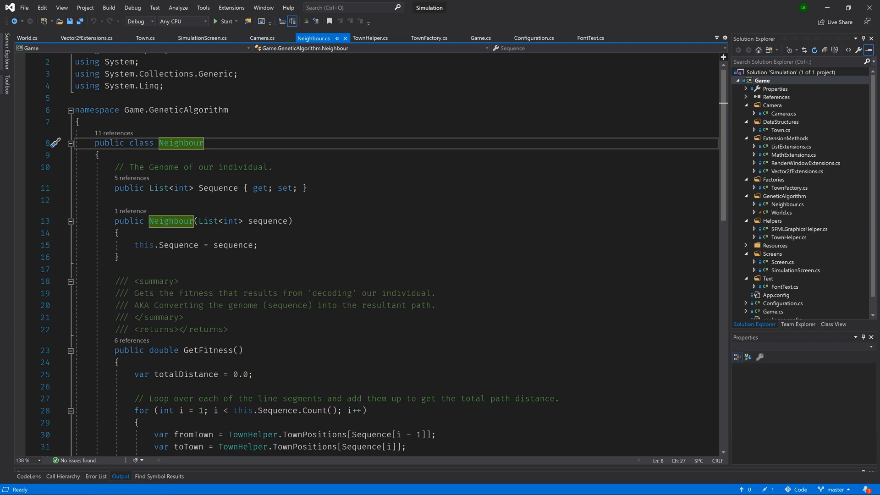
# Rename the Neighbour class to Individual, including its file and all references
pyautogui.rightClick(189, 146)
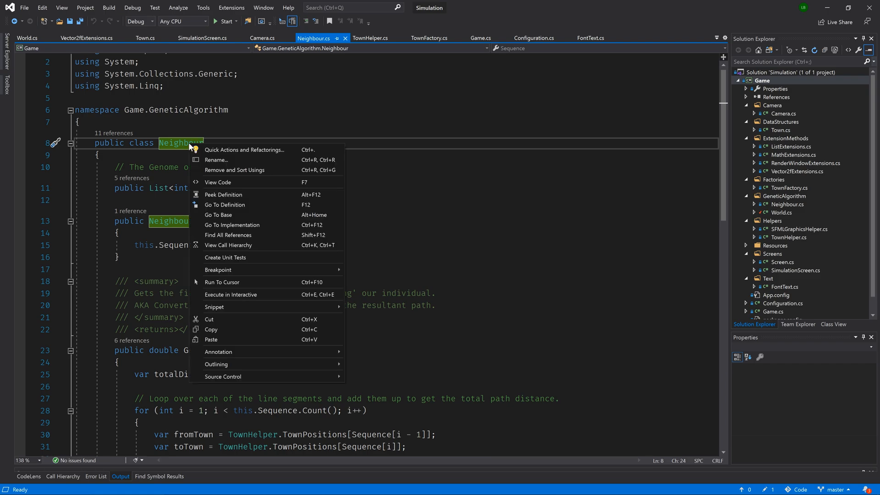
pyautogui.click(207, 160)
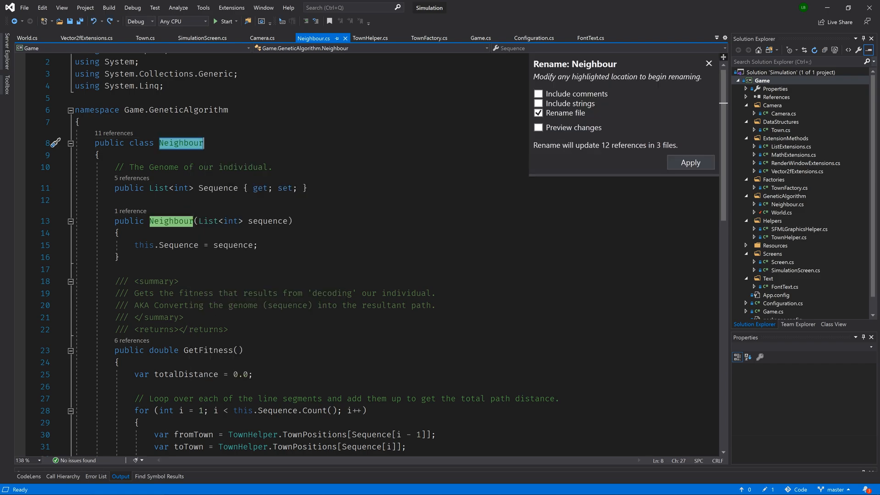
pyautogui.write('In')
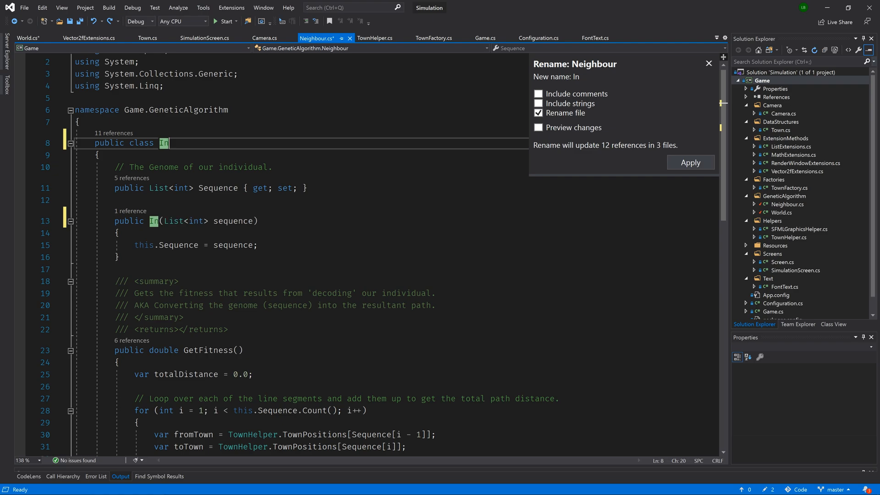
pyautogui.write('dividual')
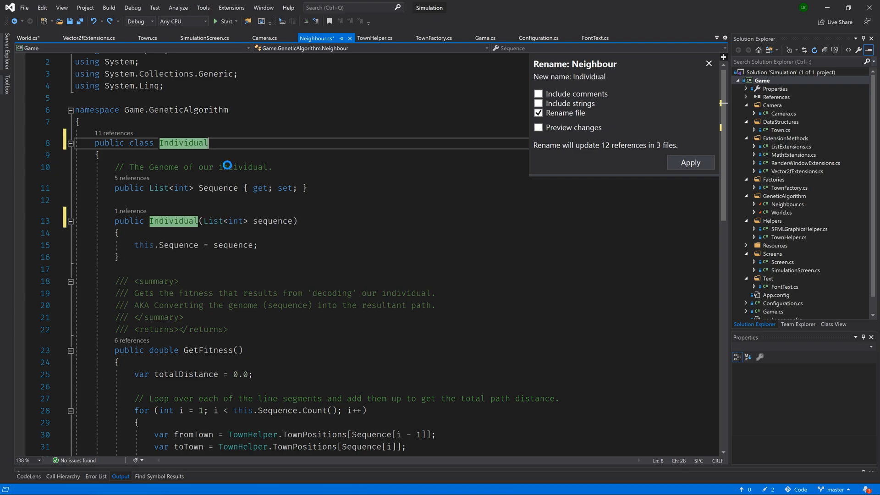
pyautogui.press('Return')
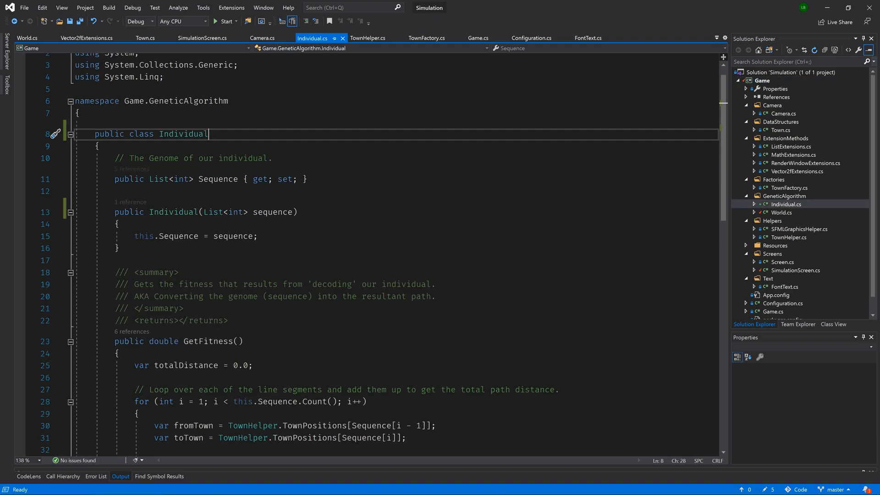
# In World.cs, rename the Neighbours list to Population throughout the file
pyautogui.click(28, 39)
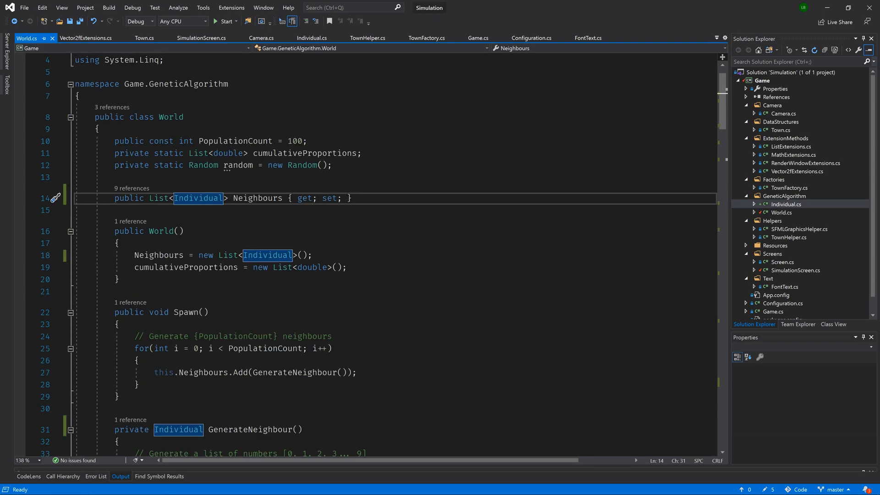
pyautogui.doubleClick(158, 255)
pyautogui.rightClick(164, 254)
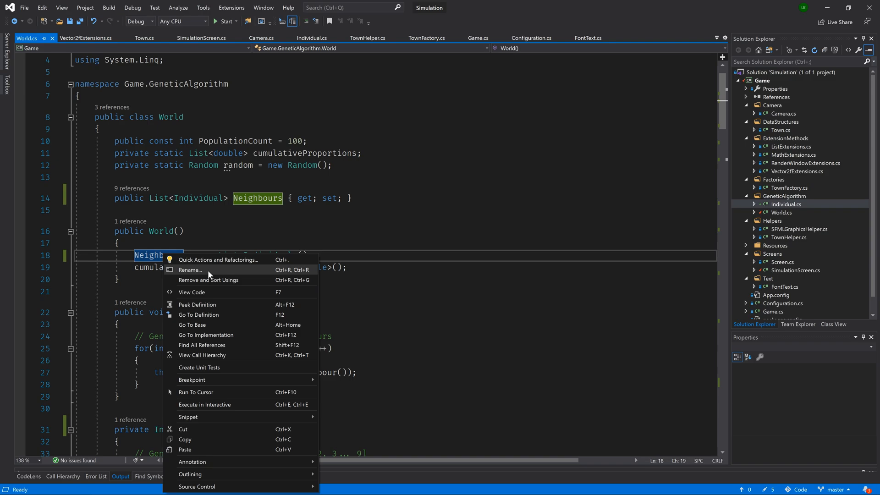
pyautogui.click(189, 270)
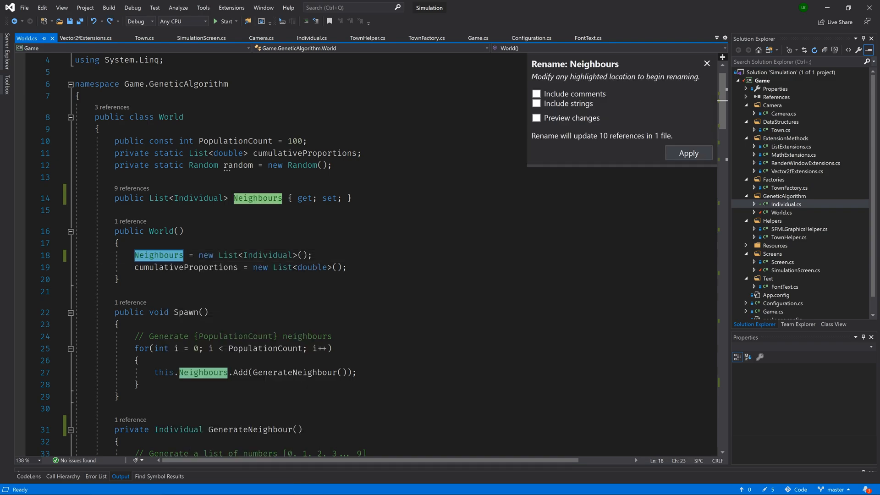
pyautogui.write('Population')
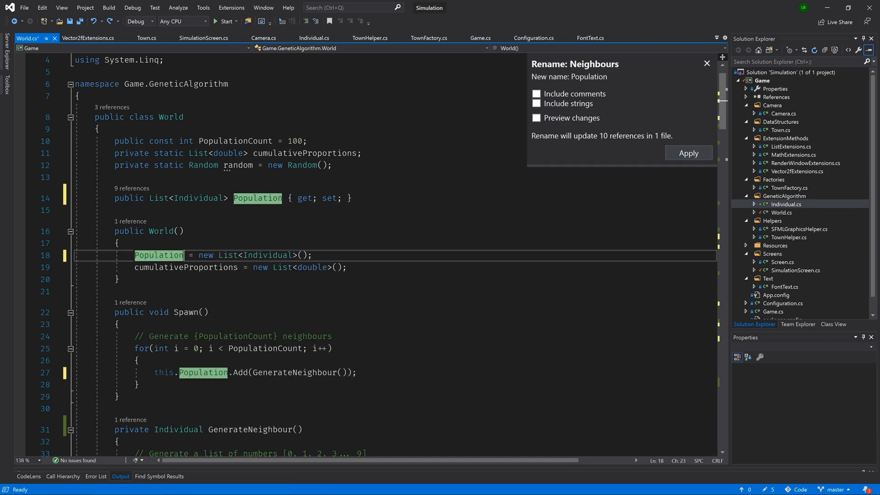
pyautogui.press('Return')
pyautogui.press('Down')
pyautogui.press('Down')
pyautogui.press('Down')
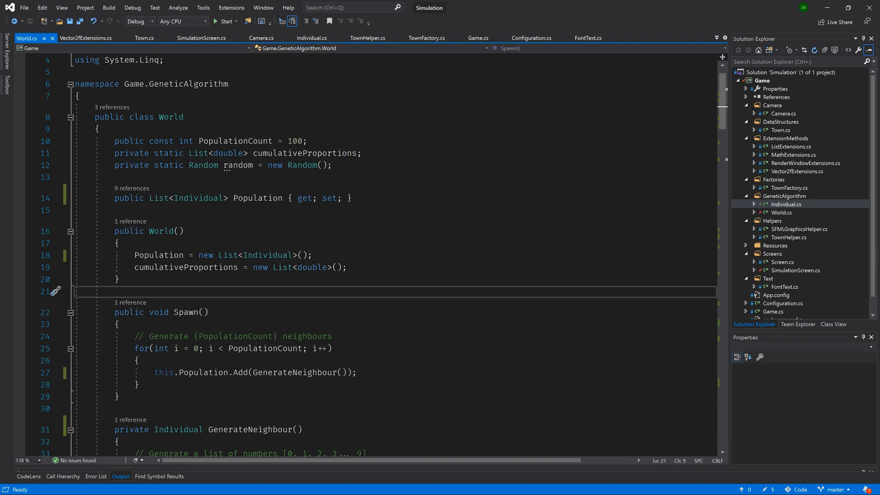
pyautogui.scroll(-9, 396, 254)
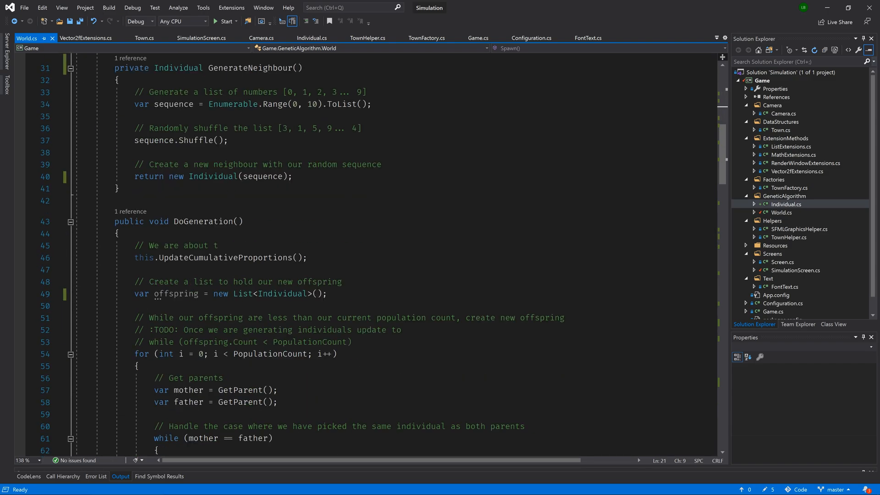
pyautogui.scroll(-3, 395, 254)
# Add an empty private (Individual, Individual) Crossover(Individual mother, Individual father) method after DoGeneration
pyautogui.click(189, 270)
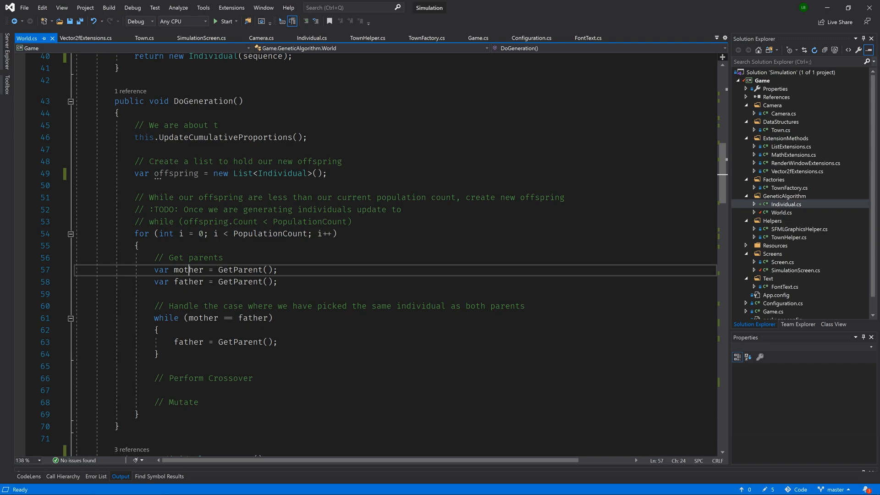
pyautogui.scroll(-2, 189, 281)
pyautogui.scroll(-2, 395, 255)
pyautogui.click(253, 269)
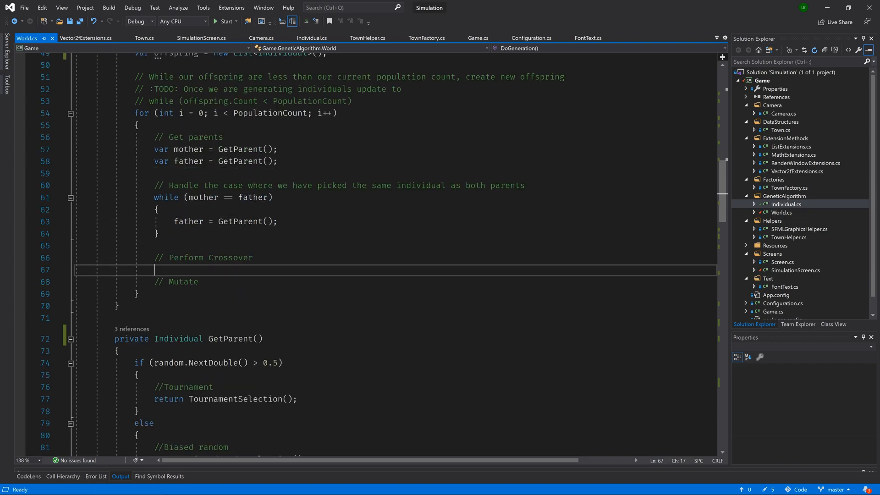
pyautogui.press('Return')
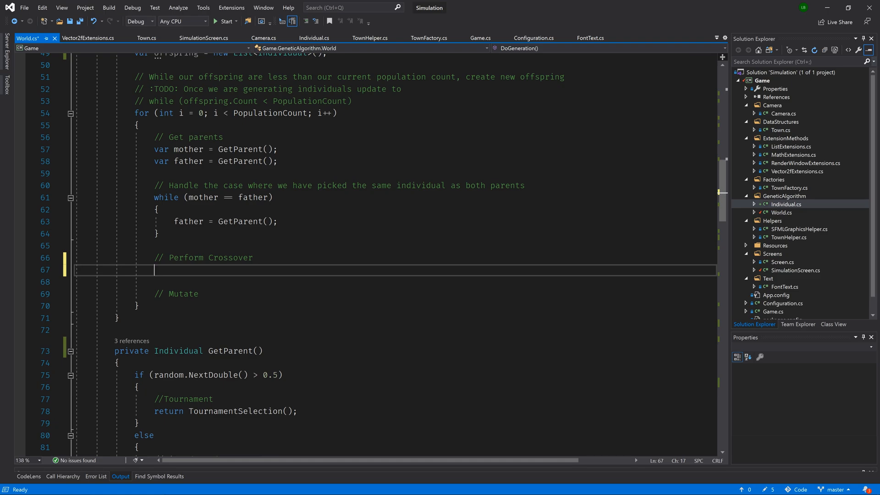
pyautogui.press('Down')
pyautogui.press('Down')
pyautogui.press('Down')
pyautogui.press('Return')
pyautogui.press('Return')
pyautogui.write('private ')
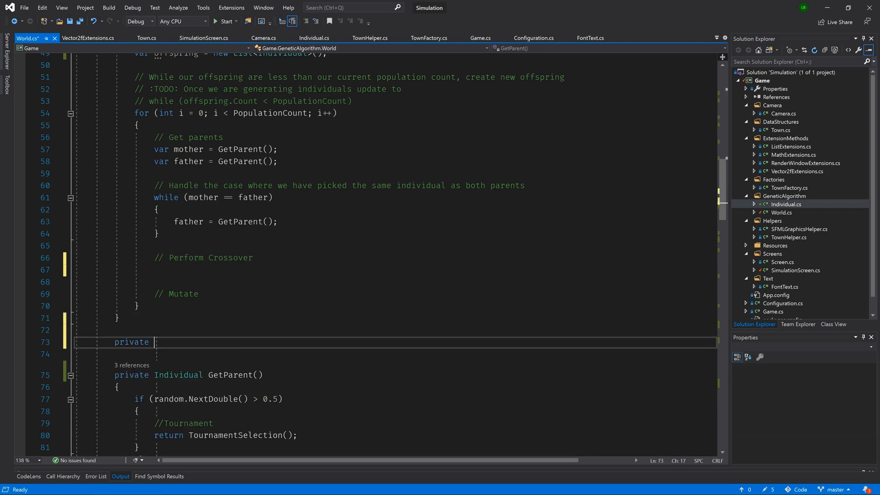
pyautogui.write('(Individual')
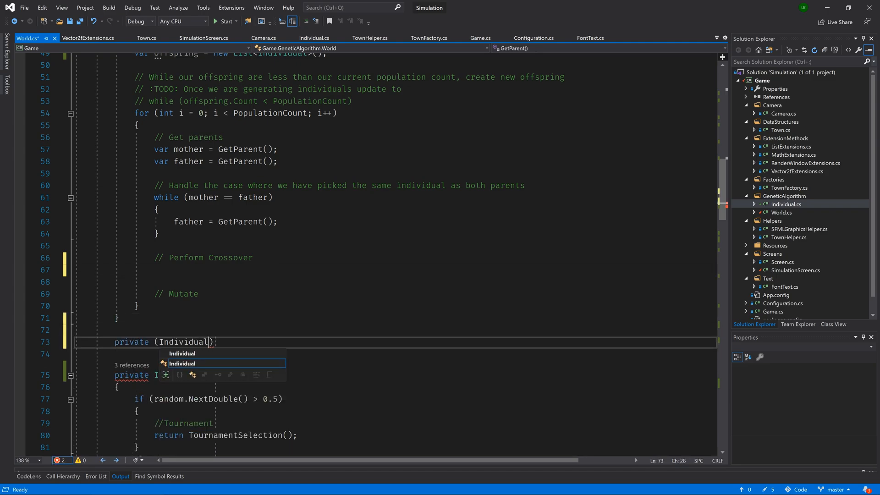
pyautogui.write(', Individual)')
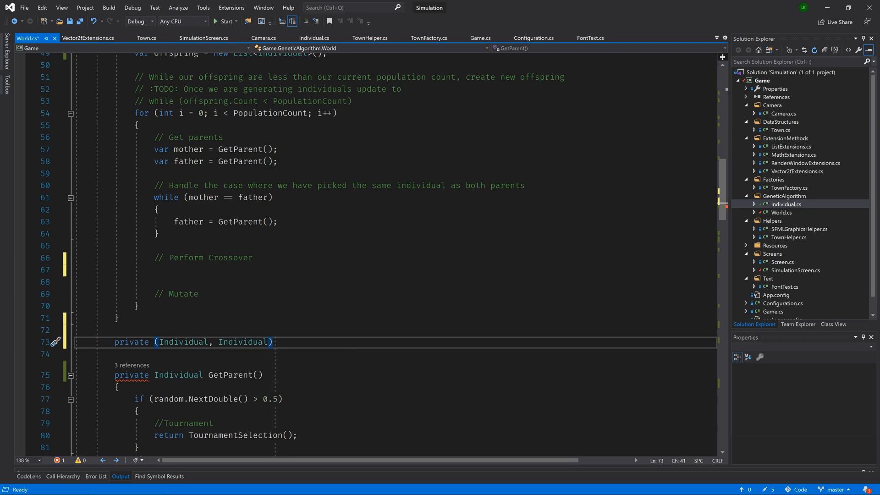
pyautogui.write(' Crossover(In')
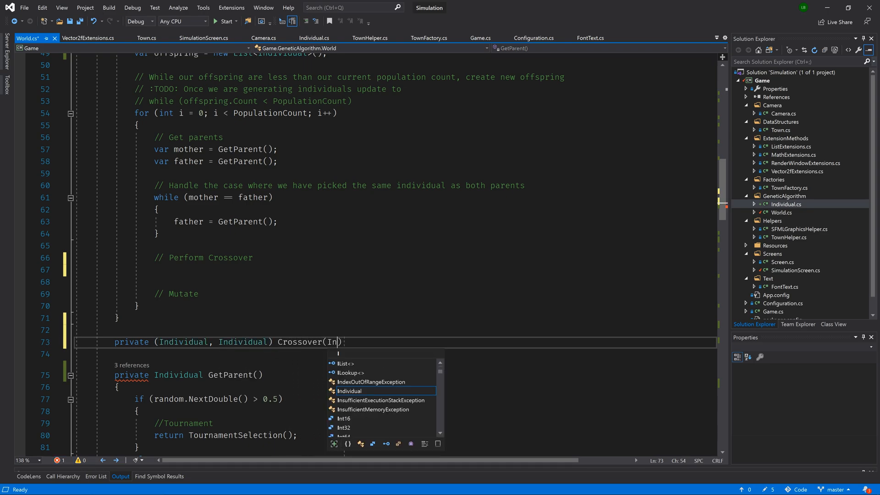
pyautogui.write('dividual mother, Individ')
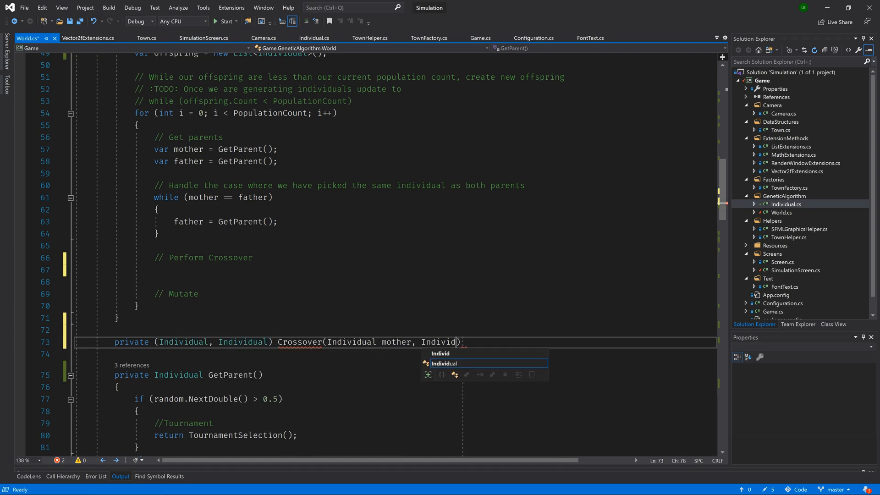
pyautogui.write('ual father')
pyautogui.press('End')
pyautogui.press('Return')
pyautogui.write('{')
pyautogui.press('Return')
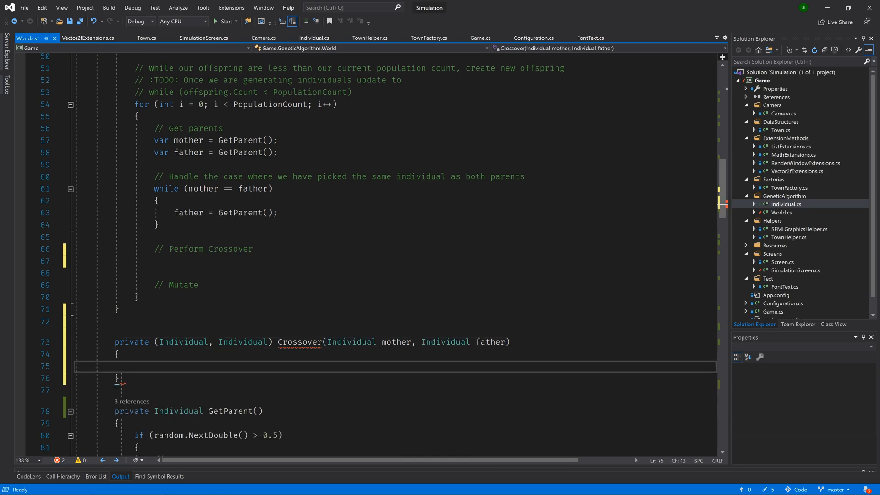
# Move past Crossover's closing brace so World.cs compiles and can be saved
pyautogui.press('Down')
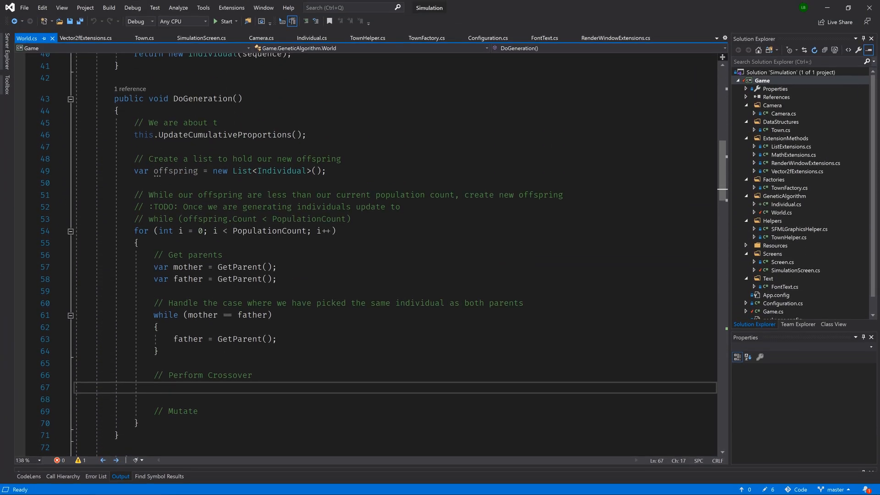
pyautogui.write('var (off')
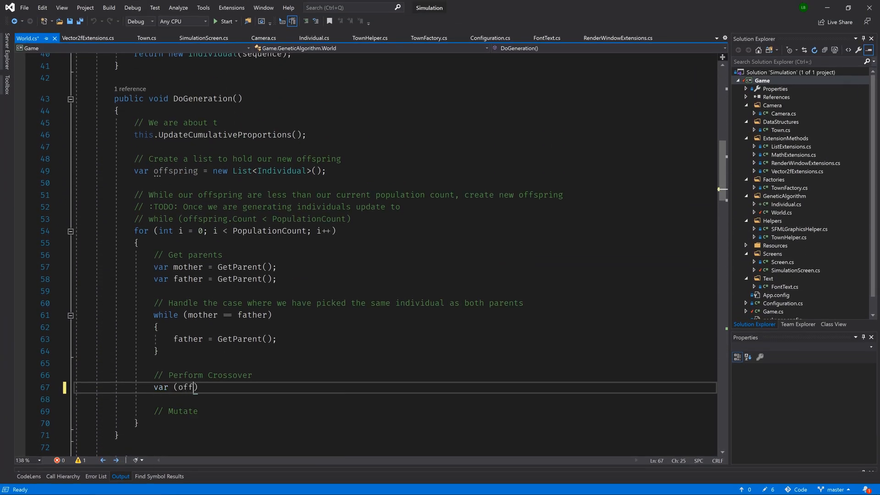
pyautogui.write('springA, ')
pyautogui.write('offspringB')
pyautogui.write(') = GetO')
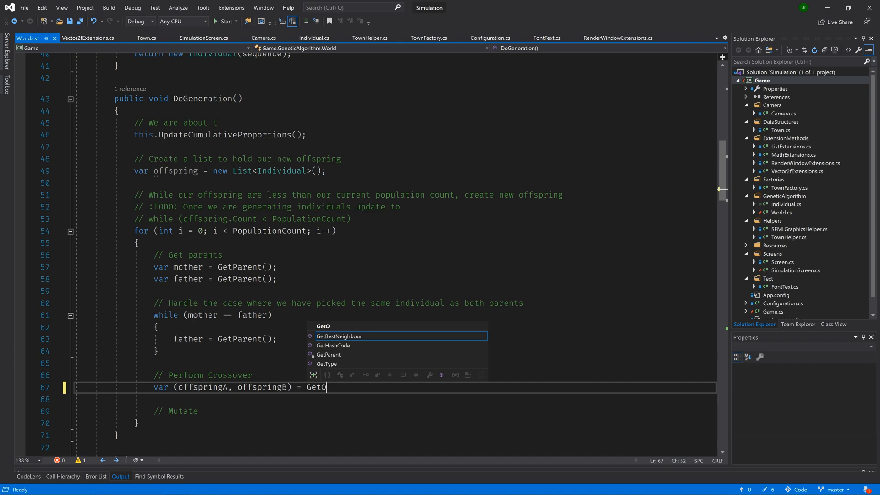
pyautogui.write('ffspring(mother, f')
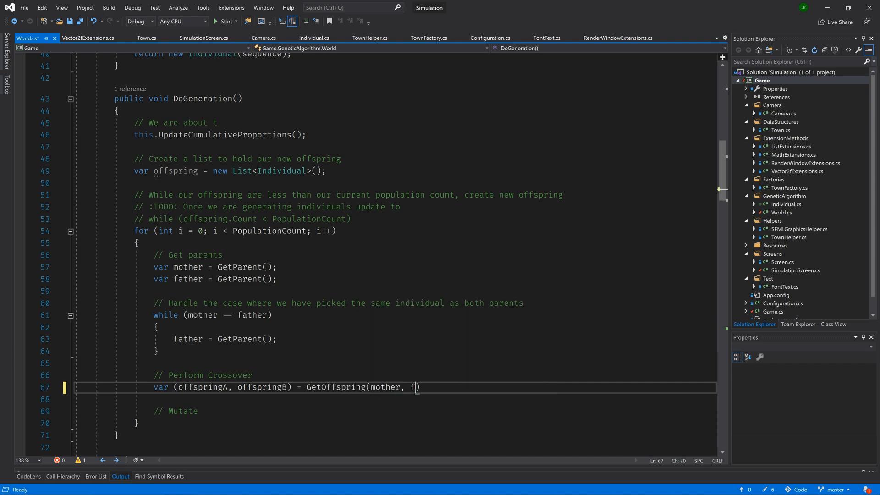
pyautogui.write('ather);')
# Generate a GetOffspring stub returning an Individual pair with parameters individualA and individualB
pyautogui.click(158, 326)
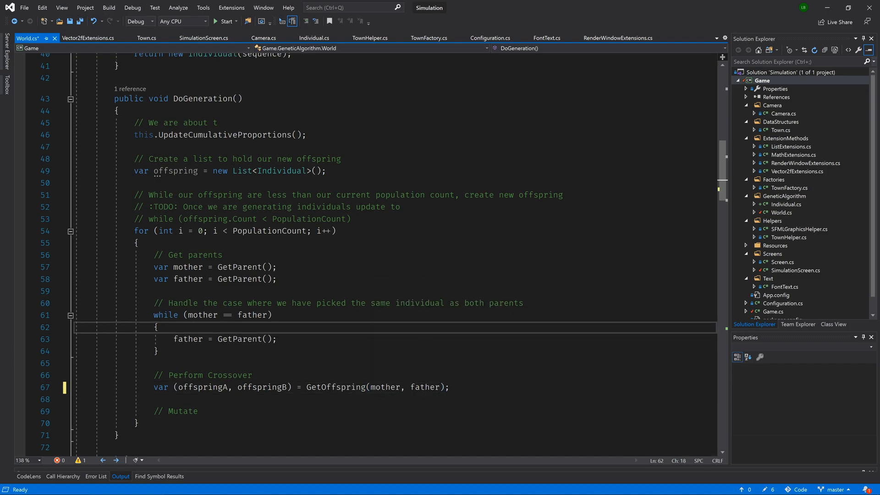
pyautogui.click(332, 388)
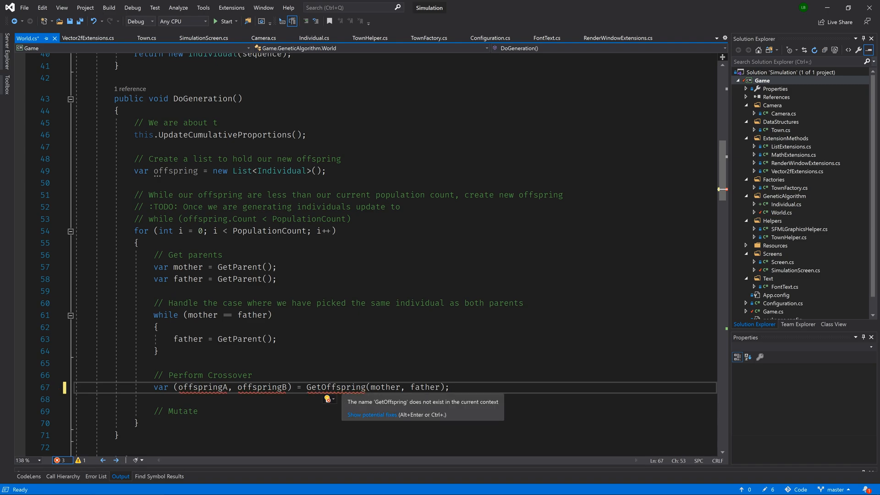
pyautogui.click(330, 400)
pyautogui.click(371, 410)
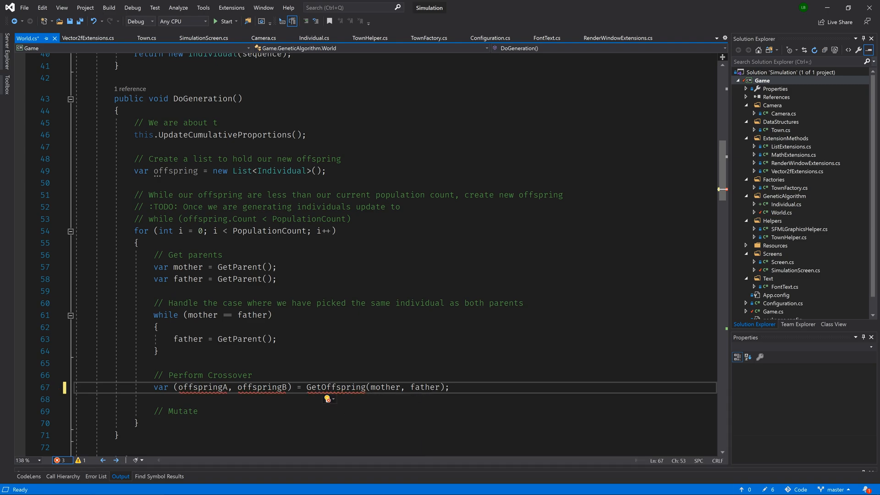
pyautogui.scroll(-7, 395, 254)
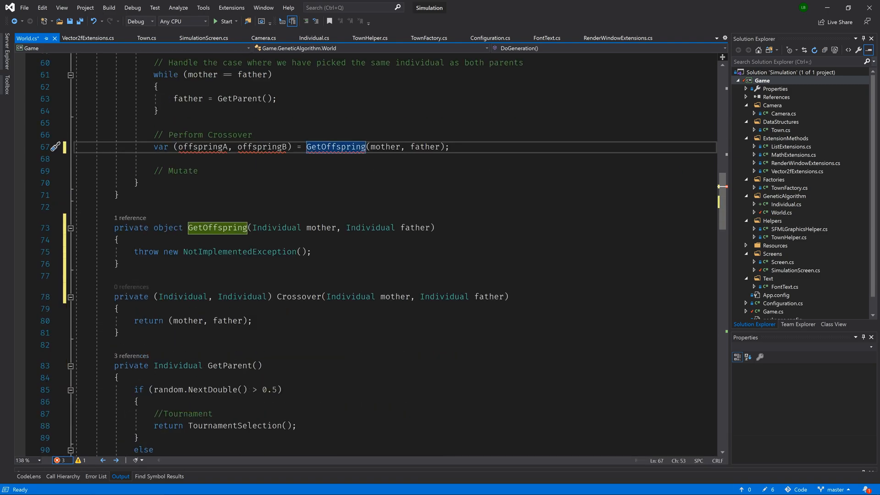
pyautogui.click(247, 228)
pyautogui.moveTo(246, 252)
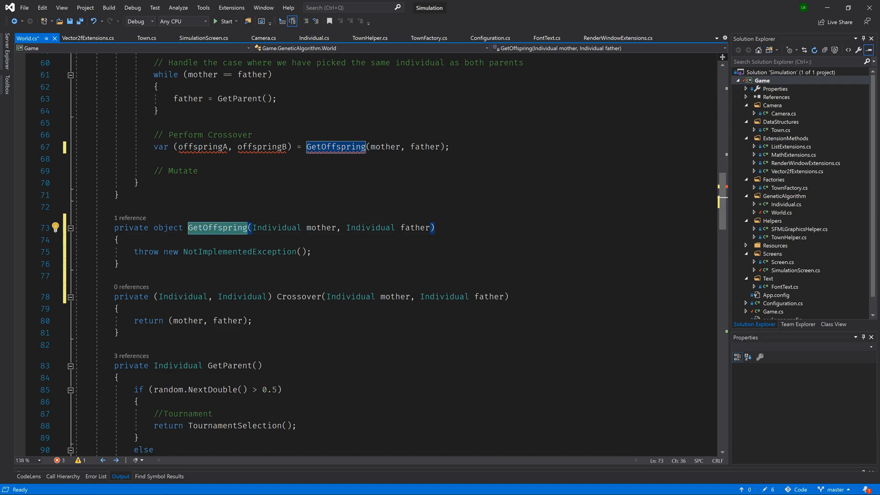
pyautogui.doubleClick(168, 228)
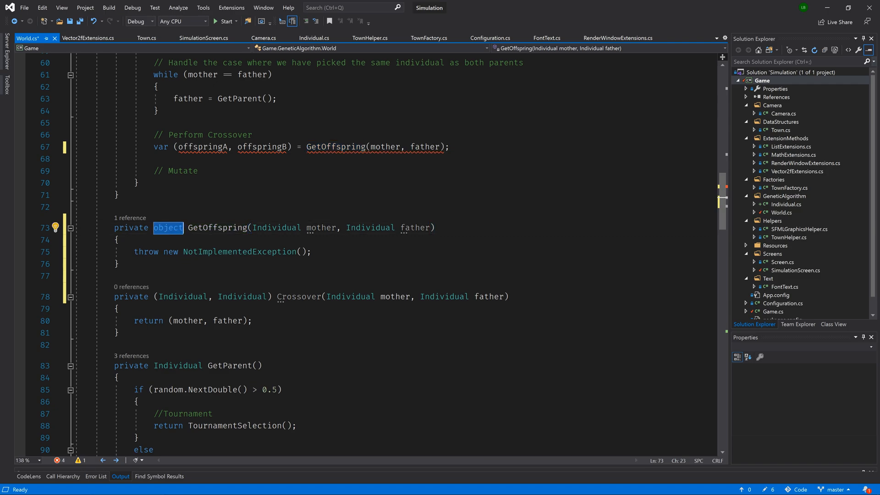
pyautogui.write('(Individ')
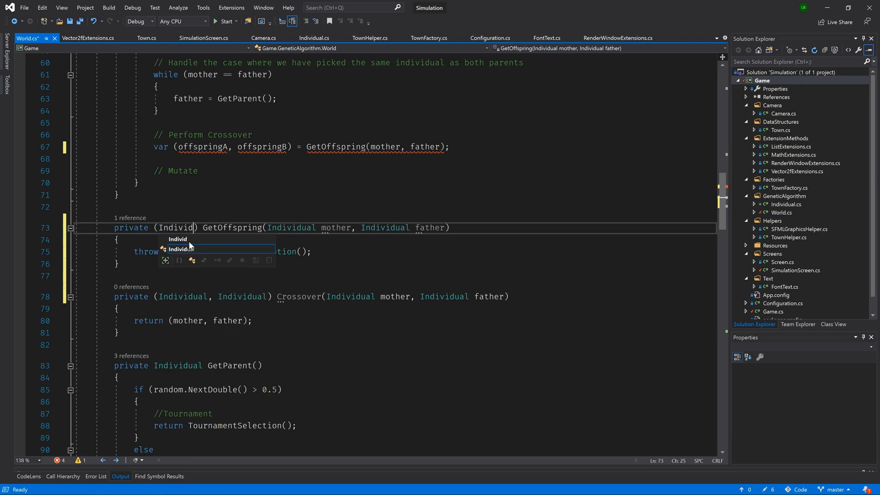
pyautogui.write('ual, Individu')
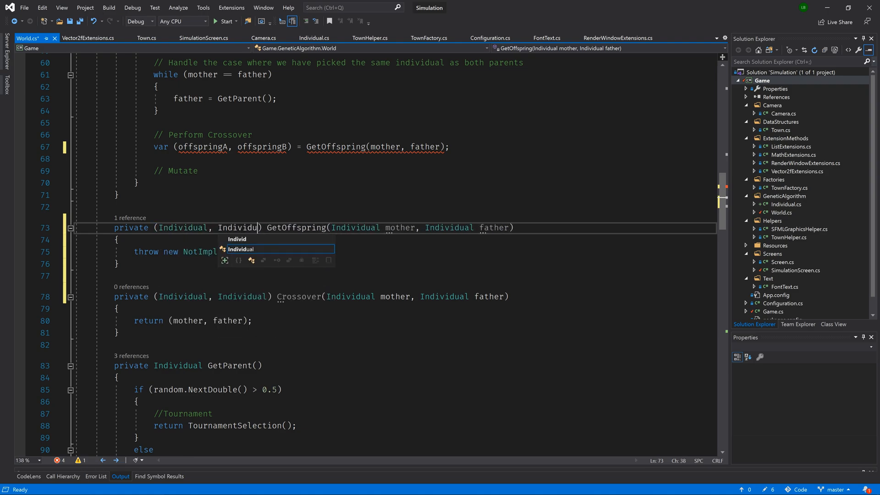
pyautogui.write('al')
pyautogui.doubleClick(411, 227)
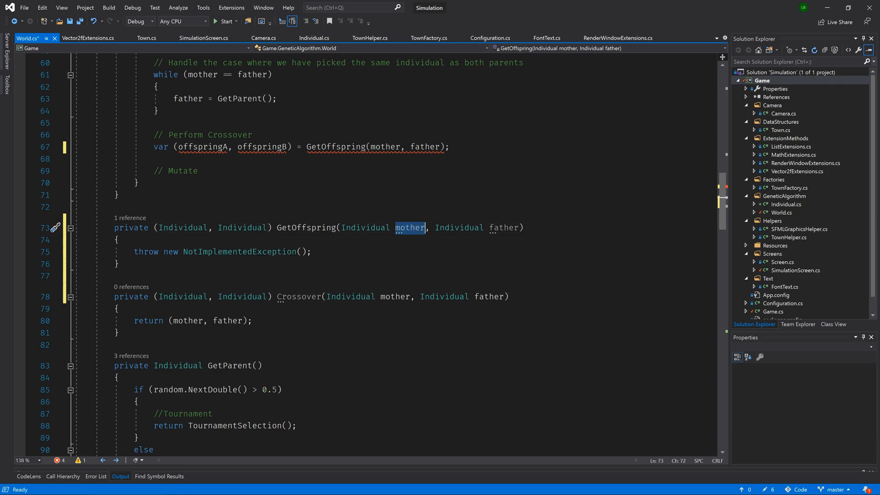
pyautogui.write('individua')
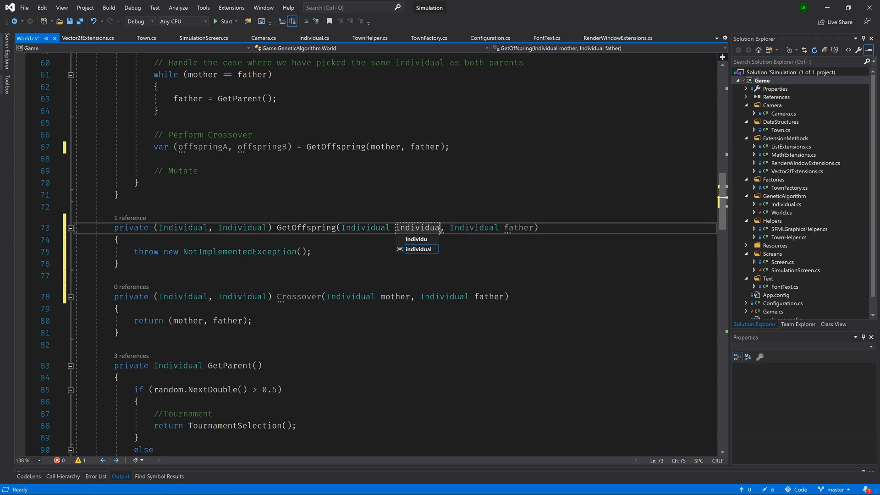
pyautogui.write('lA')
pyautogui.doubleClick(520, 227)
pyautogui.press('BackSpace')
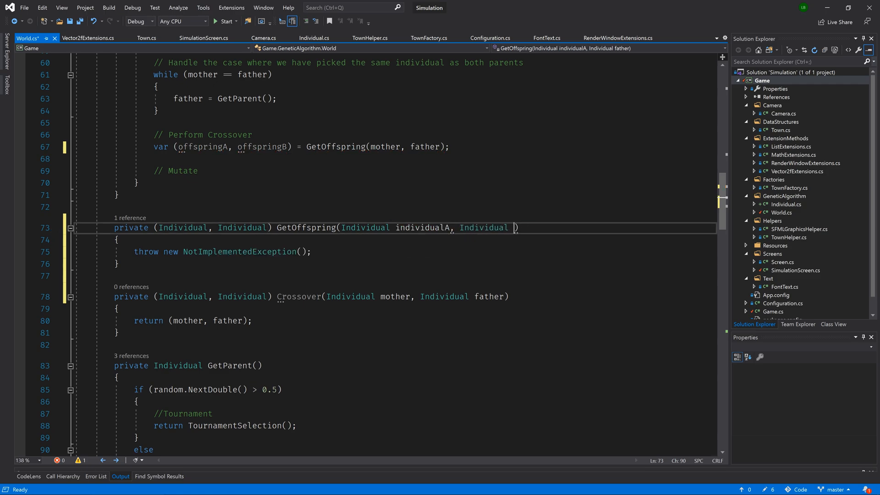
pyautogui.write('individualB')
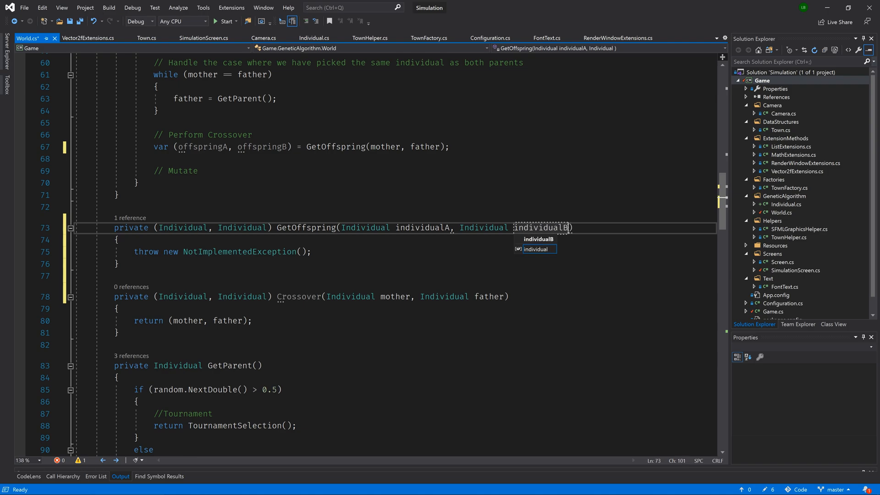
pyautogui.press('Escape')
# Replace the stub's throw with offspringA = DoCrossover(individualA, individualB) and generate a DoCrossover stub
pyautogui.press('Down')
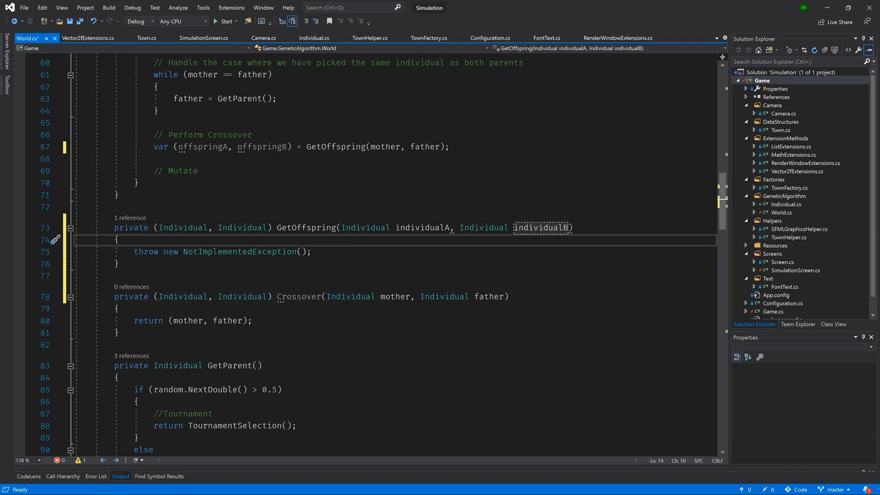
pyautogui.press('Down')
pyautogui.press('End')
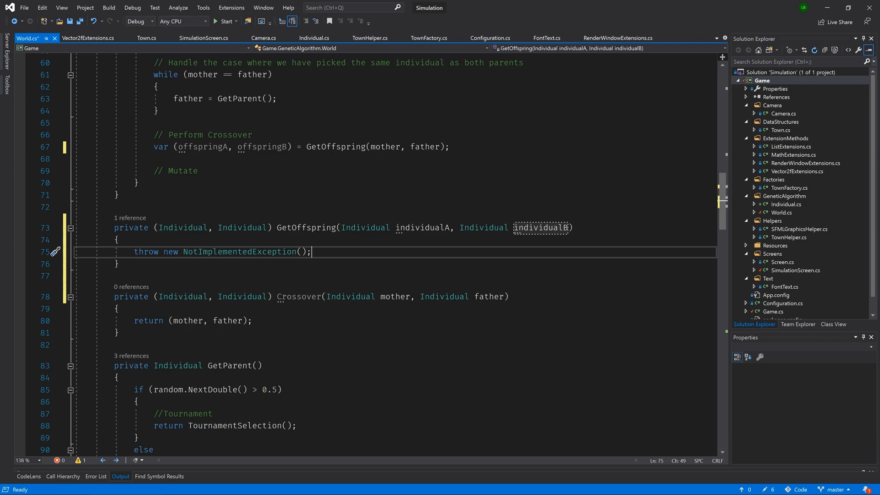
pyautogui.hotkey('shift', 'Up')
pyautogui.press('Return')
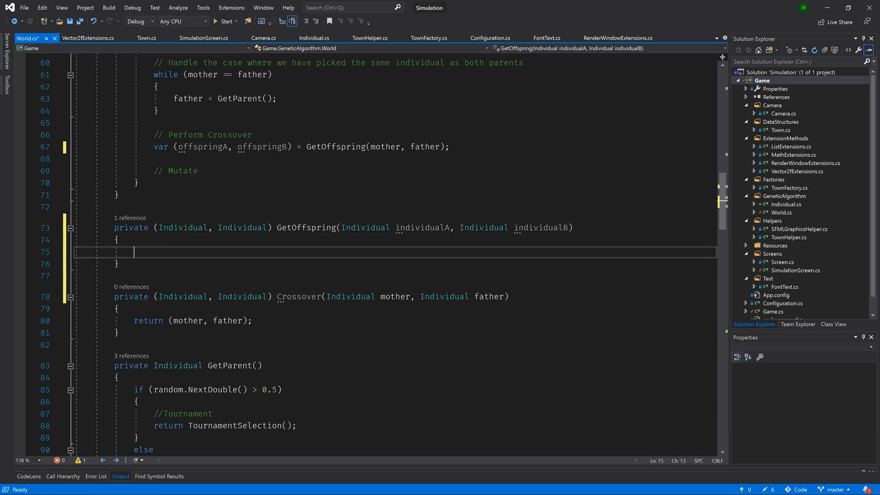
pyautogui.write('var')
pyautogui.write(' offspringA =')
pyautogui.write(' DoCrossover(')
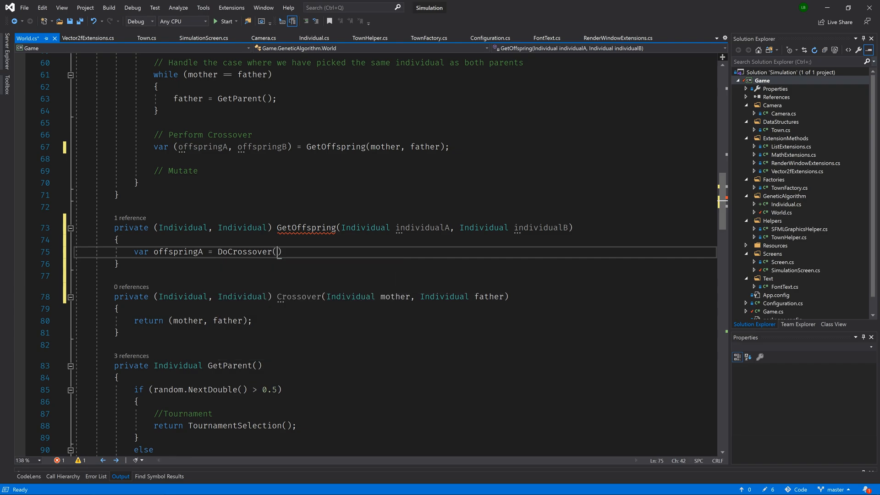
pyautogui.write('individualA, ind')
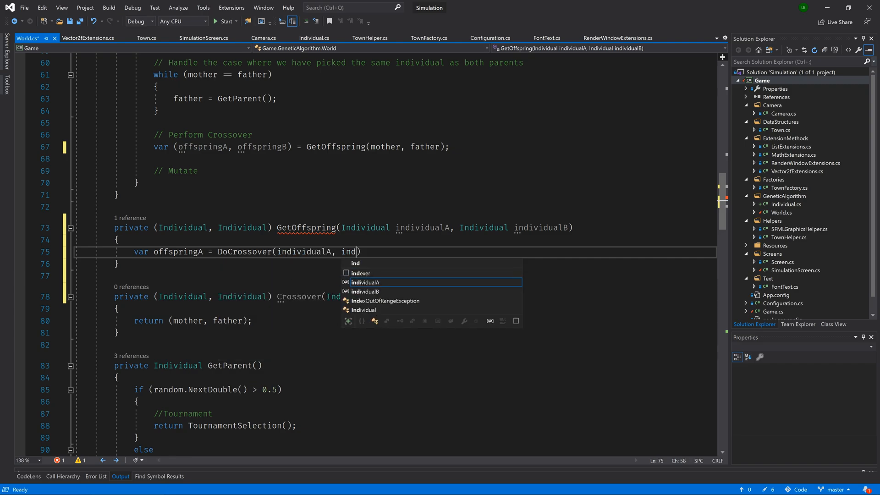
pyautogui.press('Down')
pyautogui.press('Tab')
pyautogui.write(');')
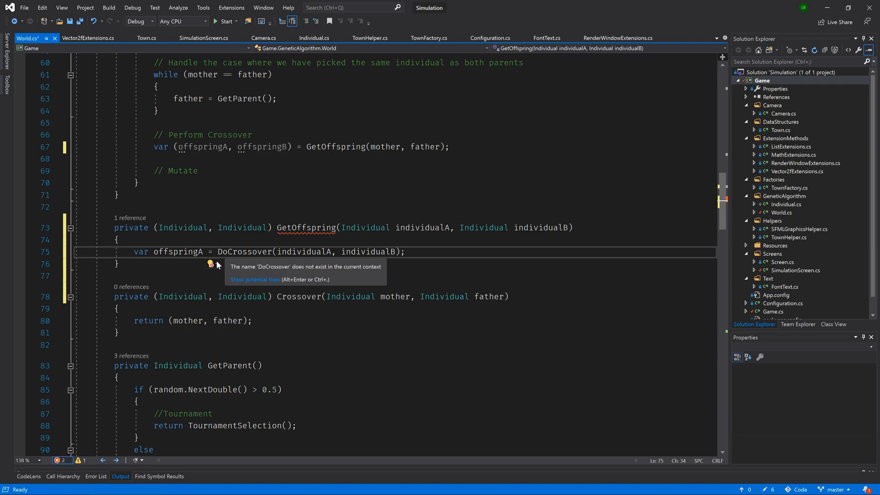
pyautogui.click(216, 264)
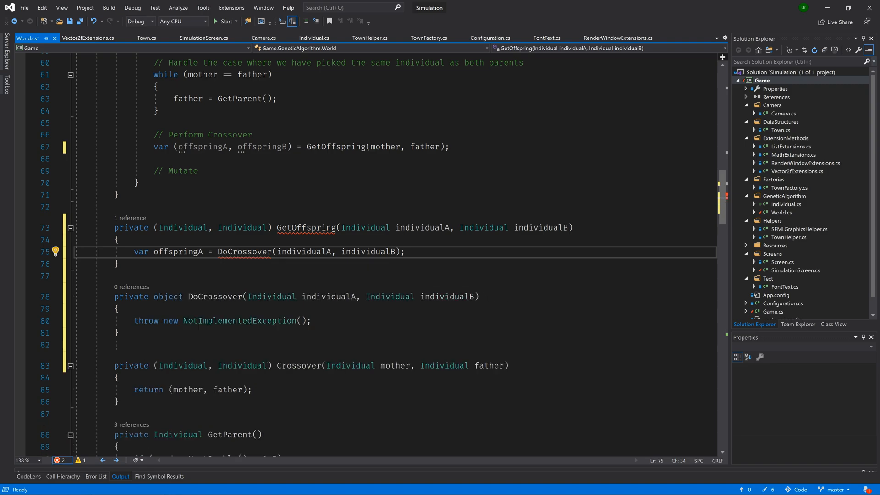
pyautogui.doubleClick(168, 297)
pyautogui.write('Individual')
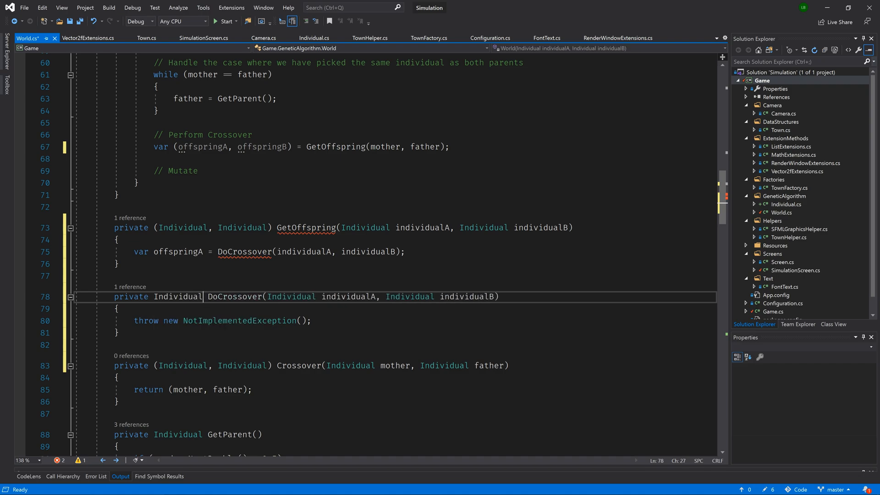
# Add offspringB = DoCrossover(individualB, individualA) and return (offspringA, offspringB)
pyautogui.moveTo(406, 251); pyautogui.dragTo(121, 240)
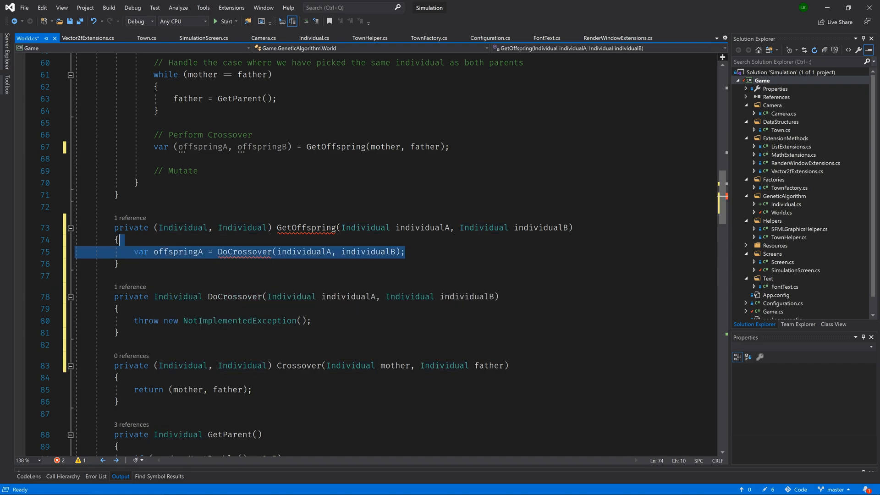
pyautogui.click(405, 252)
pyautogui.hotkey('ctrl', 'd')
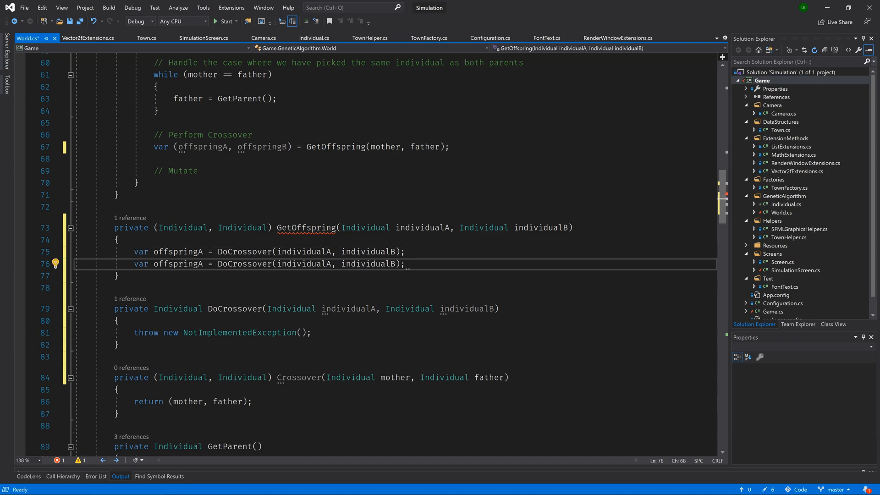
pyautogui.click(118, 240)
pyautogui.click(202, 265)
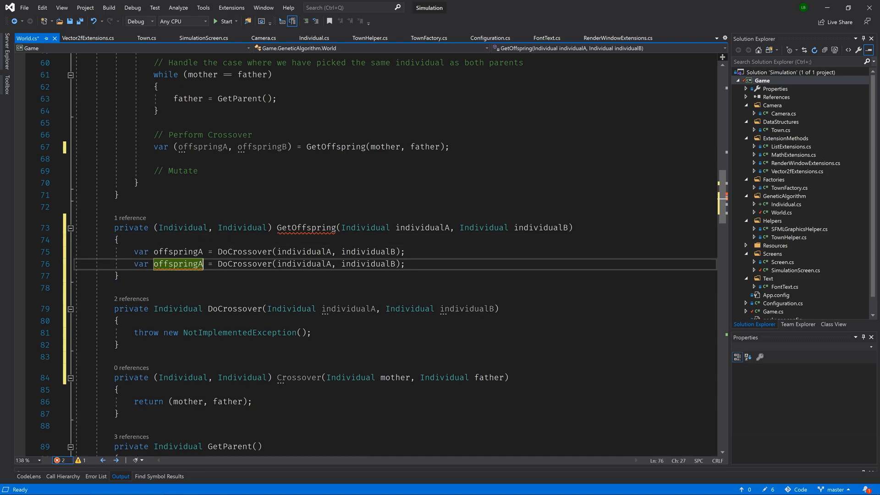
pyautogui.press('BackSpace')
pyautogui.write('B')
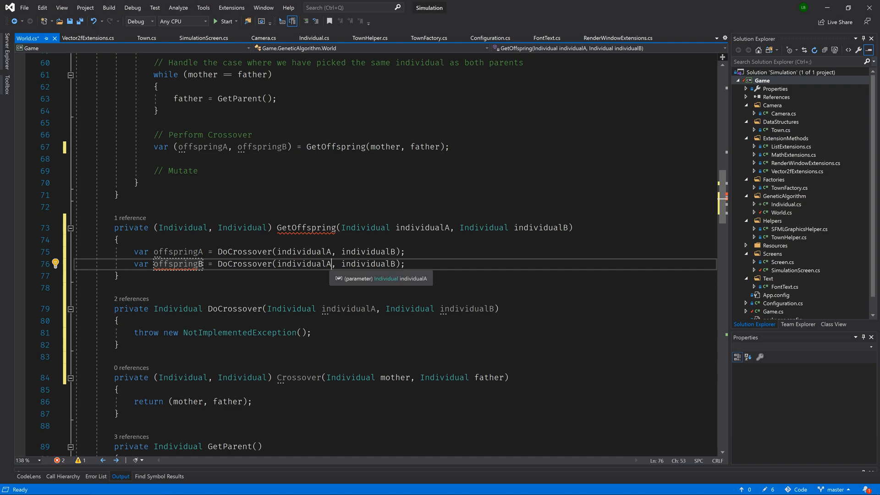
pyautogui.click(332, 264)
pyautogui.press('BackSpace')
pyautogui.write('B')
pyautogui.click(401, 264)
pyautogui.press('BackSpace')
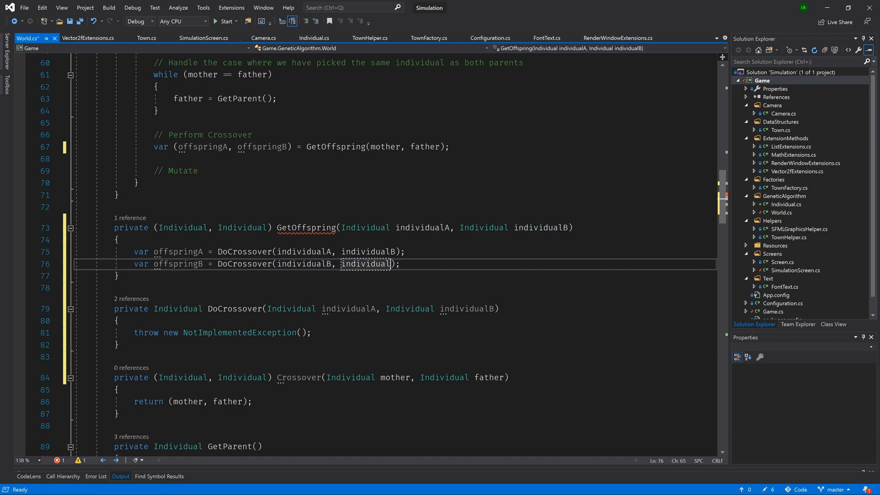
pyautogui.write('A')
pyautogui.press('Return')
pyautogui.press('Return')
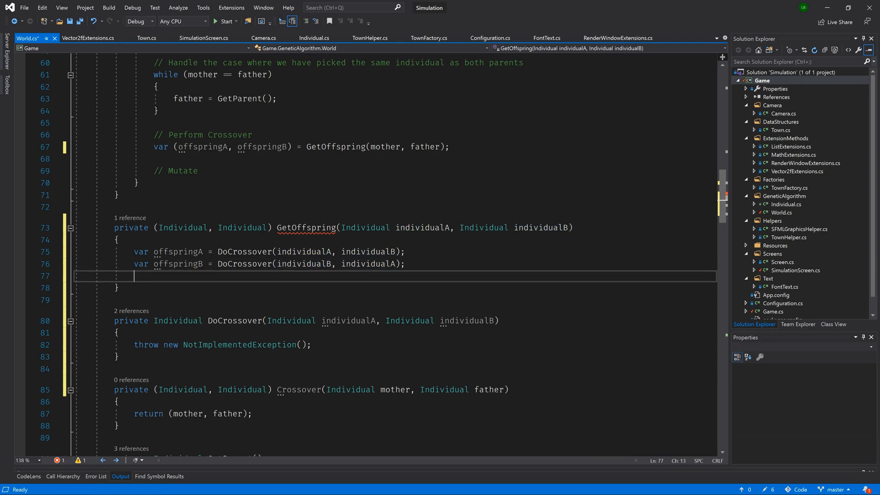
pyautogui.write('return (')
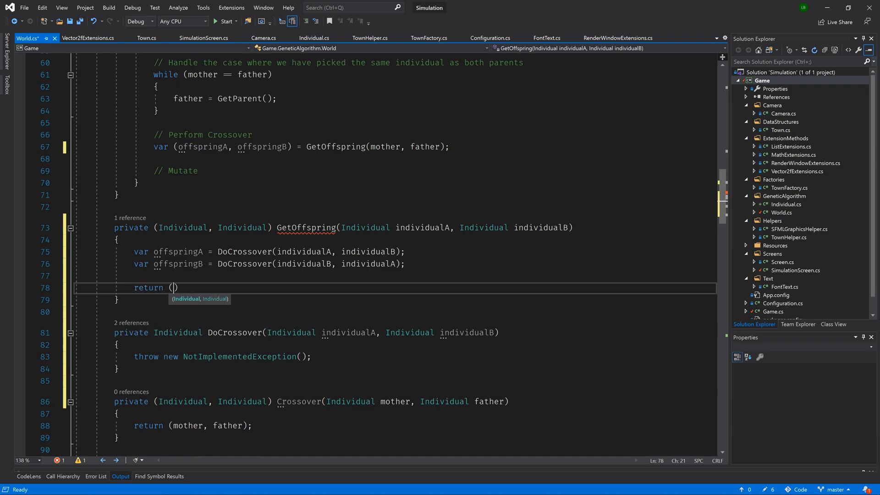
pyautogui.write('off')
pyautogui.press('Tab')
pyautogui.write(', of')
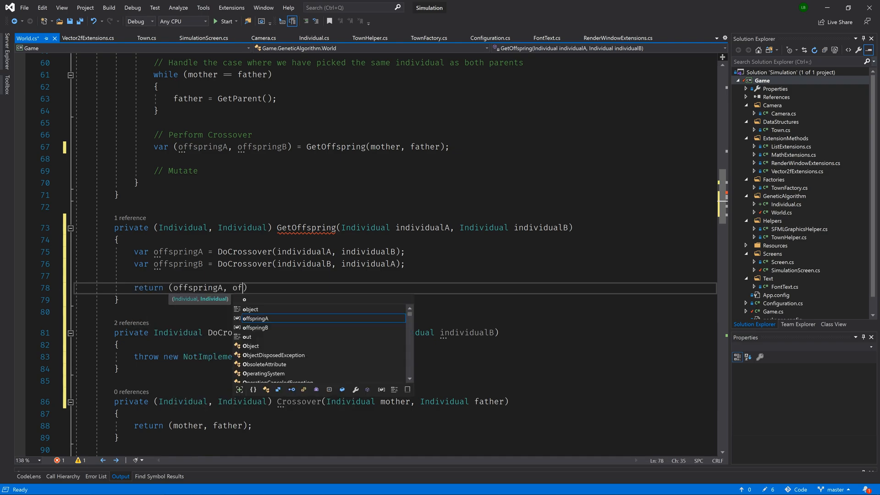
pyautogui.write('f')
pyautogui.press('Down')
pyautogui.write(');')
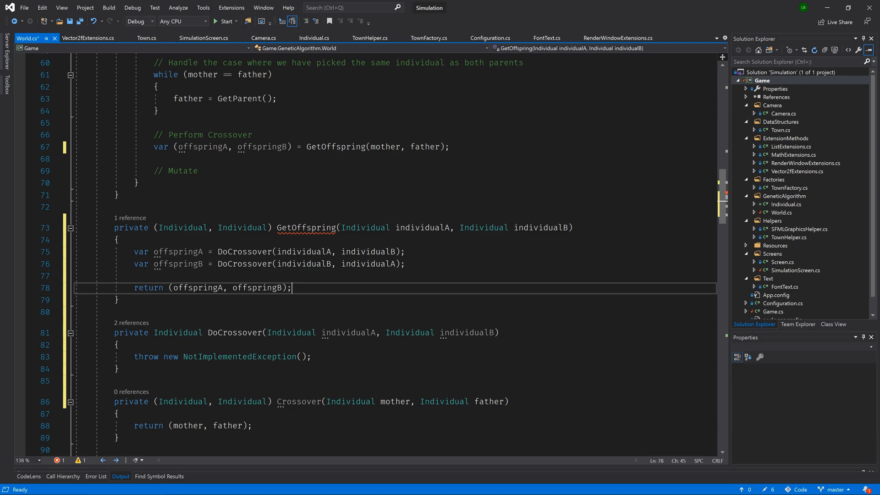
pyautogui.scroll(-2, 54, 285)
# Replace DoCrossover's throw with a random crossoverPosition from random.Next
pyautogui.press('Down')
pyautogui.press('Down')
pyautogui.press('Down')
pyautogui.press('End')
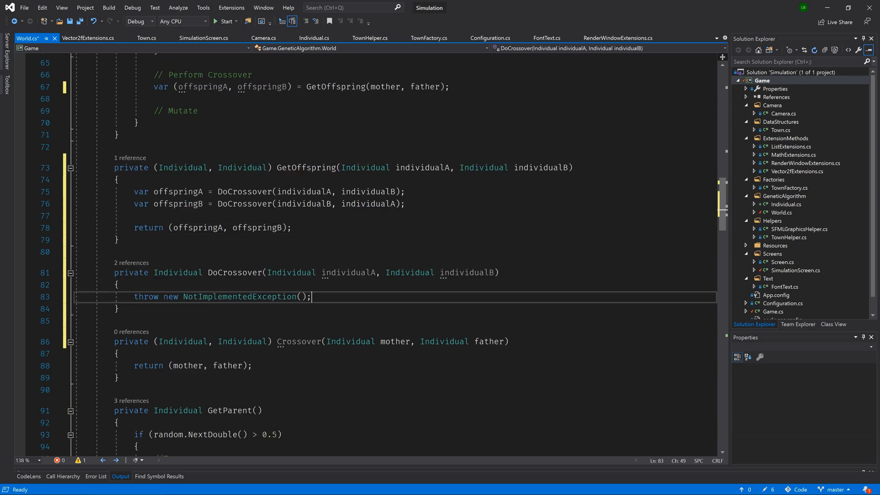
pyautogui.hotkey('shift', 'Up')
pyautogui.press('Return')
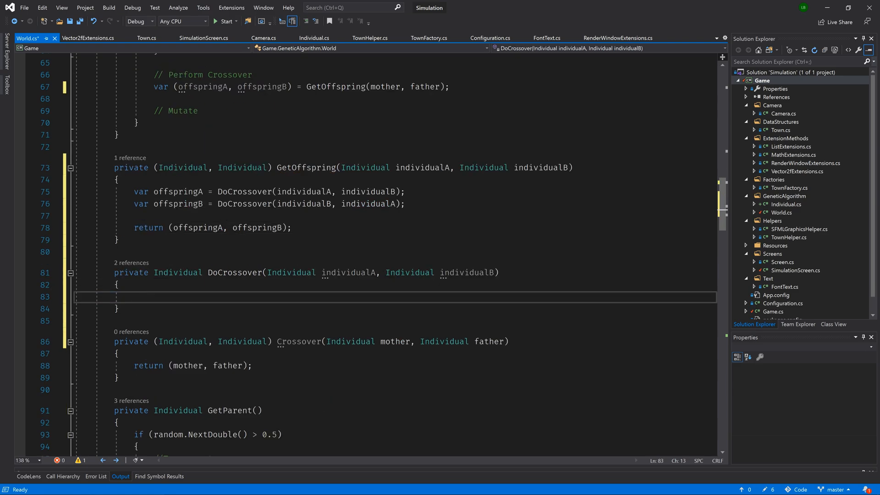
pyautogui.scroll(-2, 395, 255)
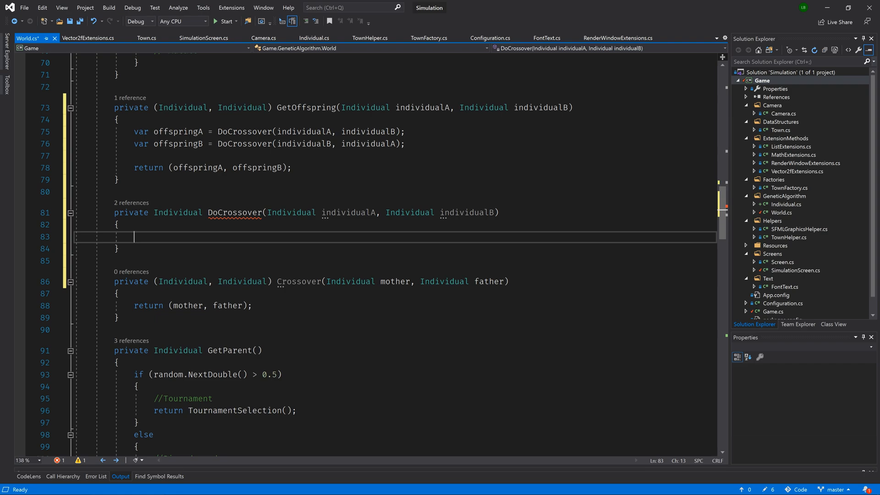
pyautogui.write('var')
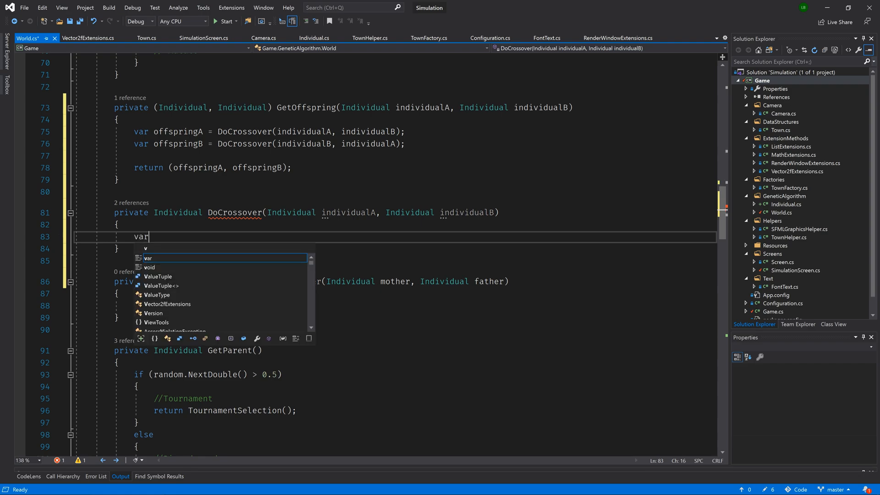
pyautogui.write(' crossoverPositio')
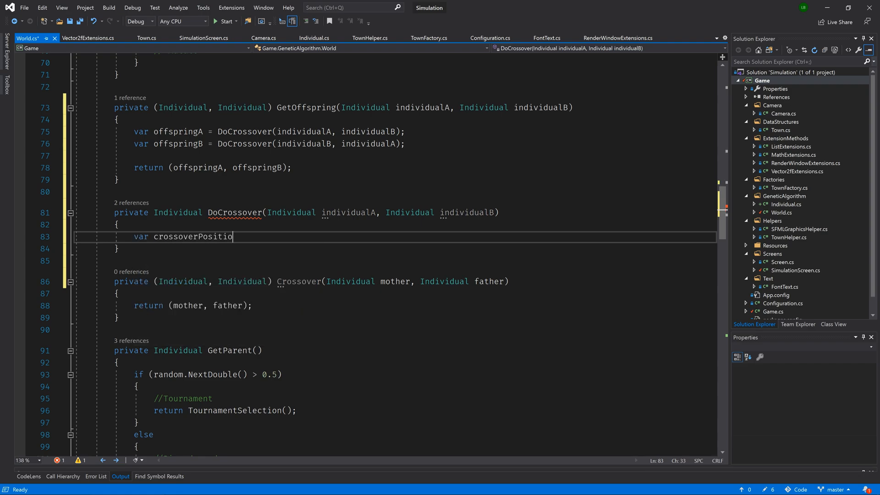
pyautogui.write('n = random')
pyautogui.write('.Next(')
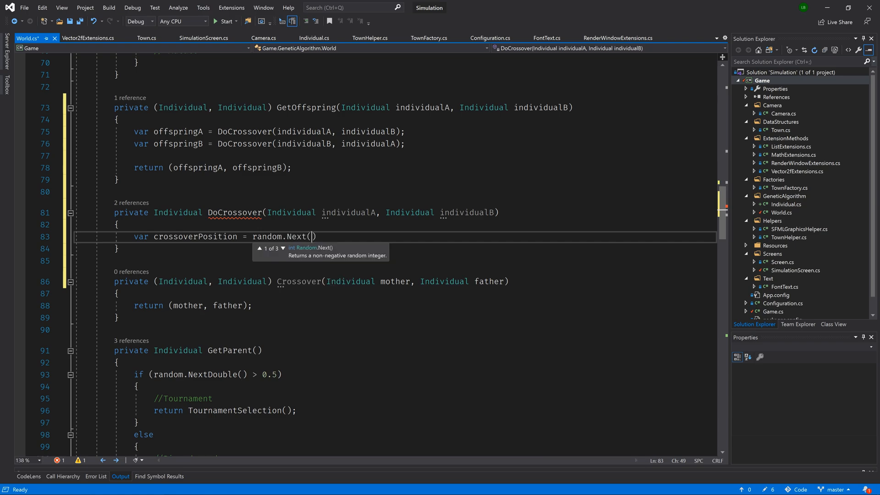
pyautogui.write('1, in')
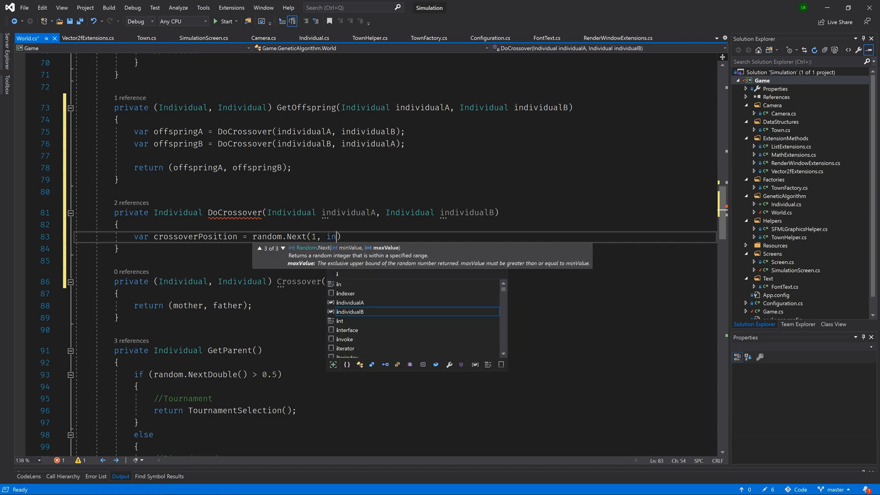
pyautogui.write('dividualA.Seq')
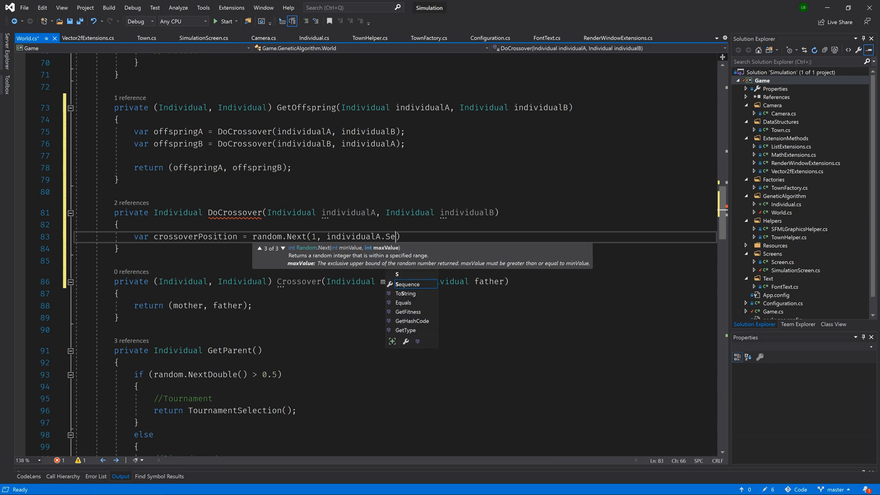
pyautogui.write('uence.Count ')
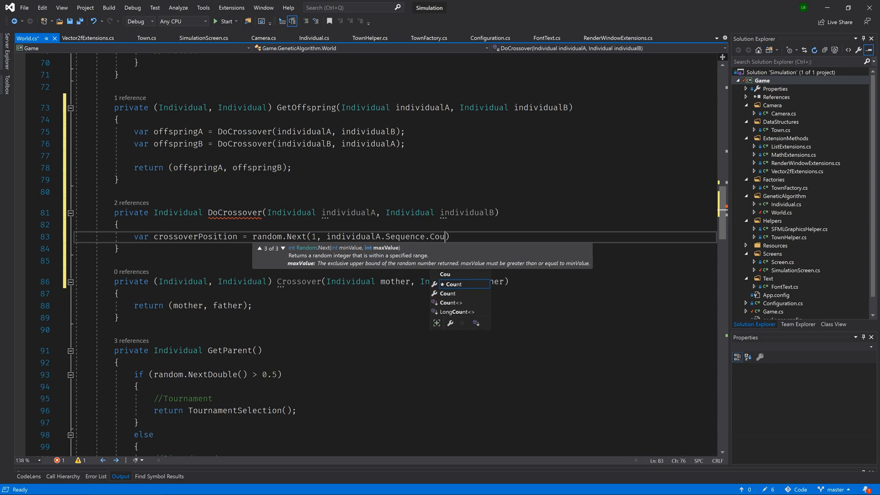
pyautogui.write('- 1')
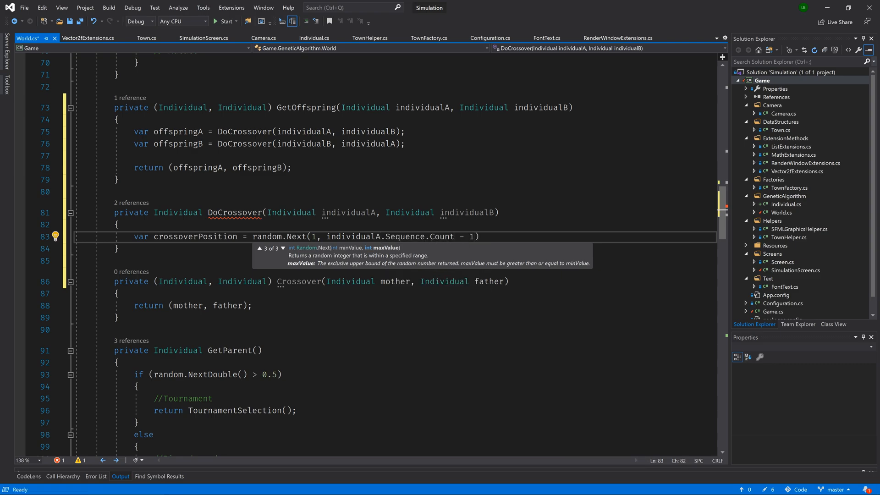
pyautogui.press('Right')
pyautogui.write(';')
pyautogui.press('Return')
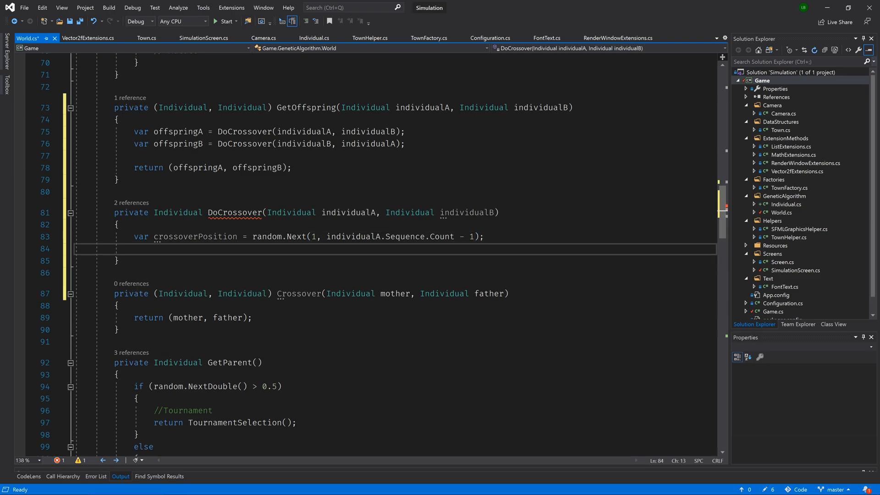
pyautogui.write('var of')
pyautogui.write('fspringSeque')
pyautogui.write('nce =indiv')
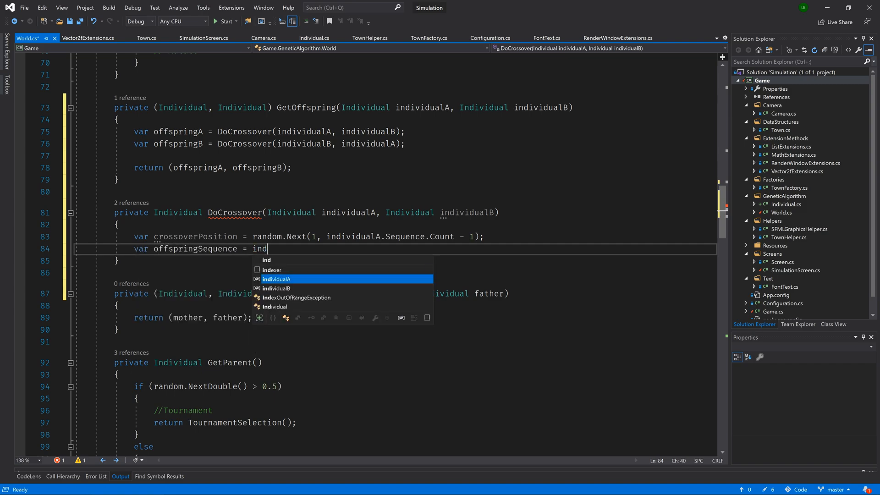
pyautogui.write('idualA.Sequ')
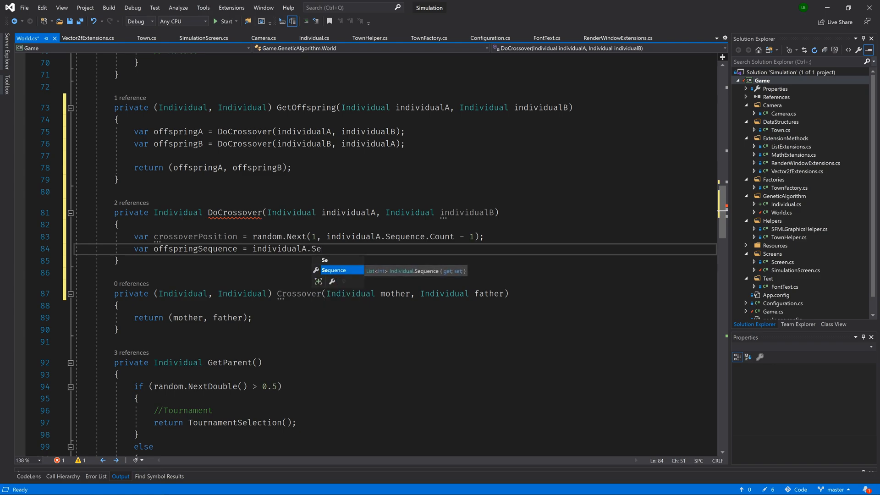
# Build offspringSequence from individualA.Sequence.Take(crossoverPosition).ToList()
pyautogui.press('Tab')
pyautogui.write('.Tak')
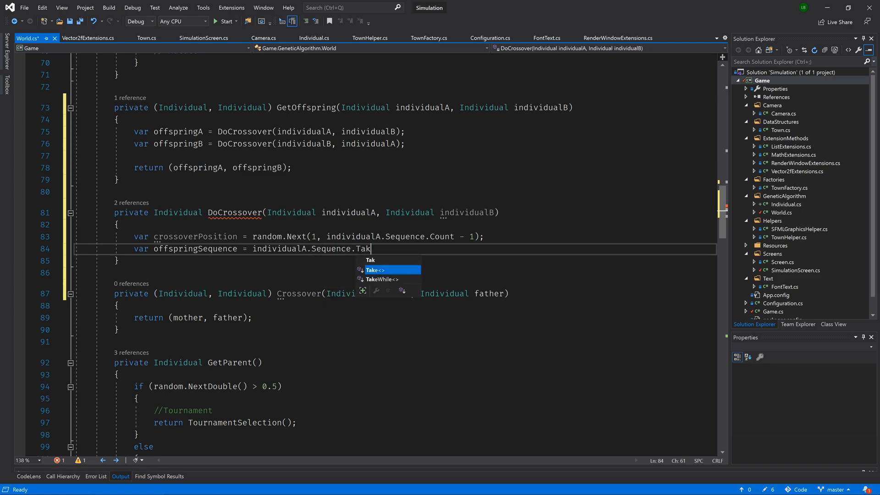
pyautogui.write('e(')
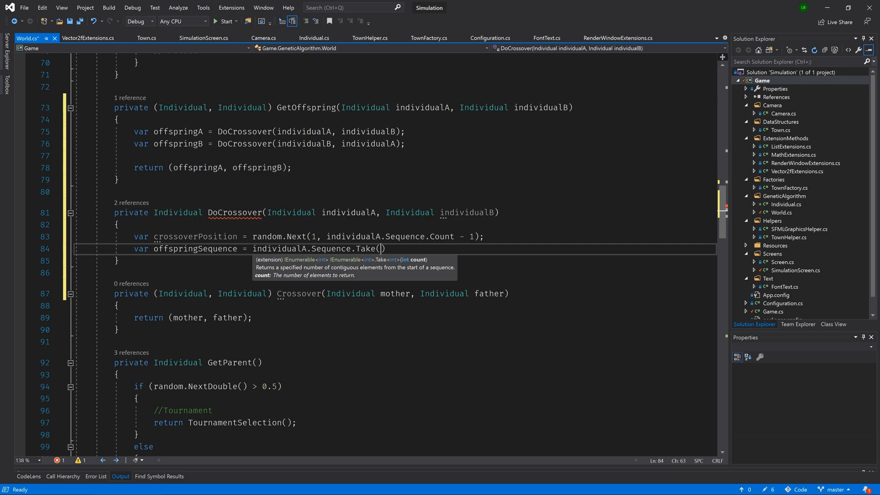
pyautogui.write('cro')
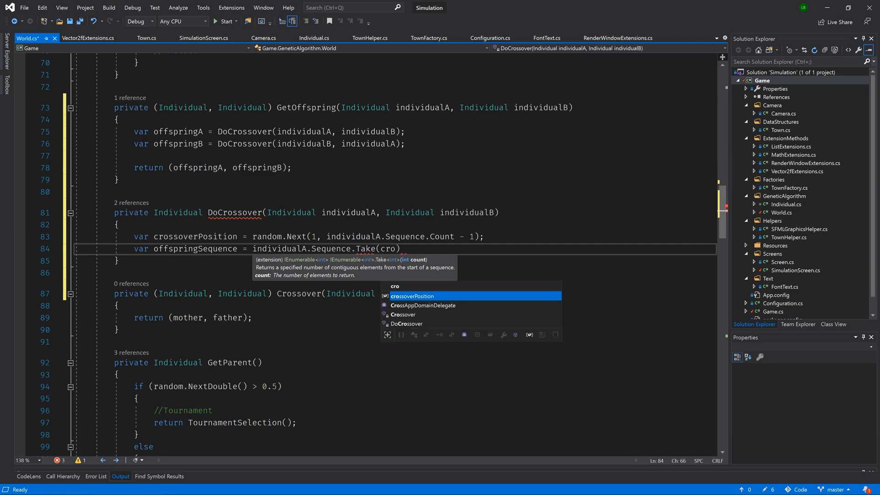
pyautogui.press('Tab')
pyautogui.write(')')
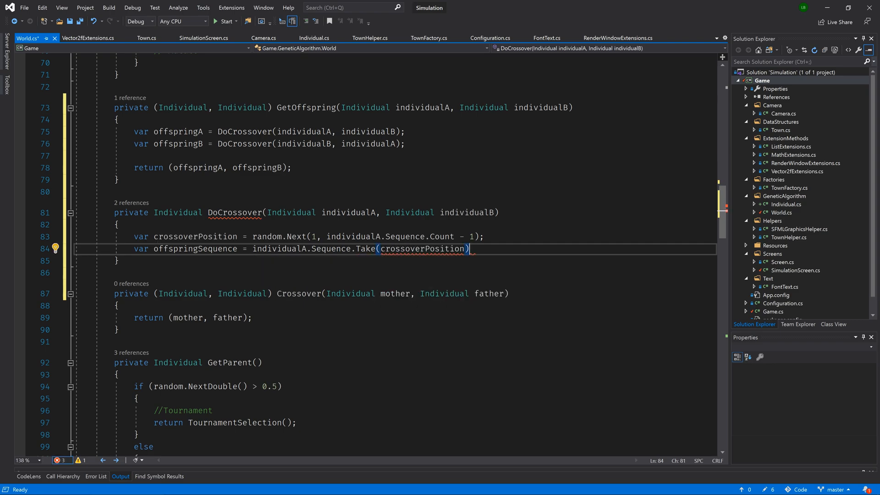
pyautogui.write('.To')
pyautogui.press('Down')
pyautogui.press('Down')
pyautogui.press('Down')
pyautogui.press('Tab')
pyautogui.write('()')
pyautogui.write(';')
pyautogui.press('Return')
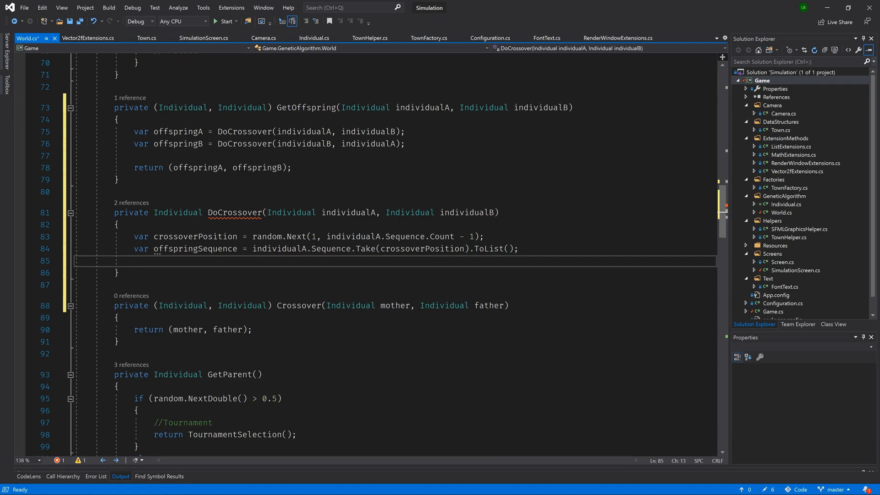
# Create an appeared hash set from offspringSequence with ToHashSet
pyautogui.press('Return')
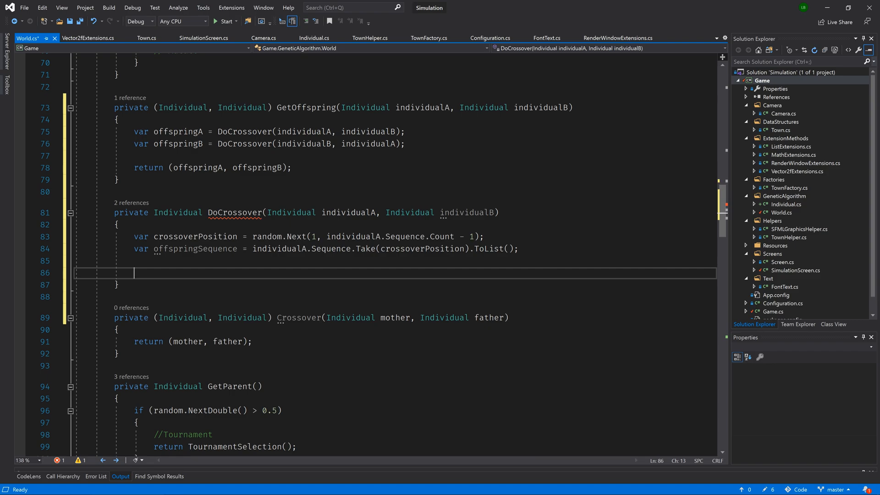
pyautogui.write('var a')
pyautogui.write('ppeared = offs')
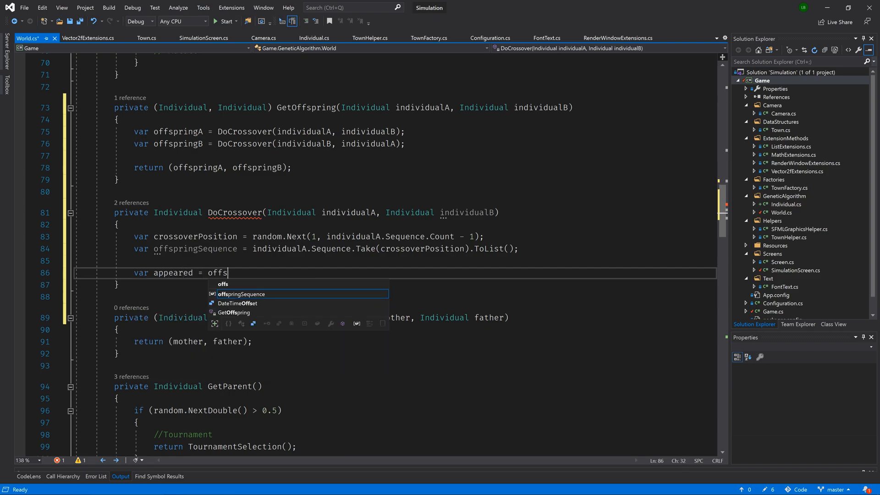
pyautogui.press('Tab')
pyautogui.write('.To')
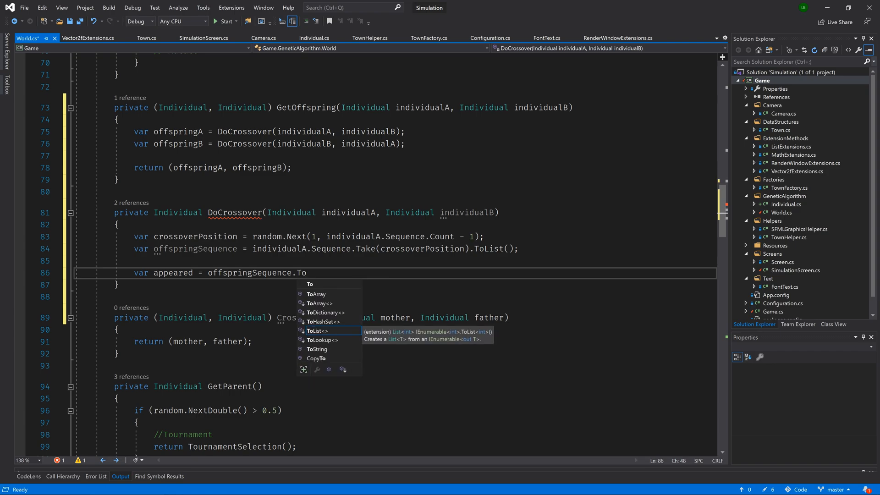
pyautogui.write('HashSet')
pyautogui.write('();')
pyautogui.press('Return')
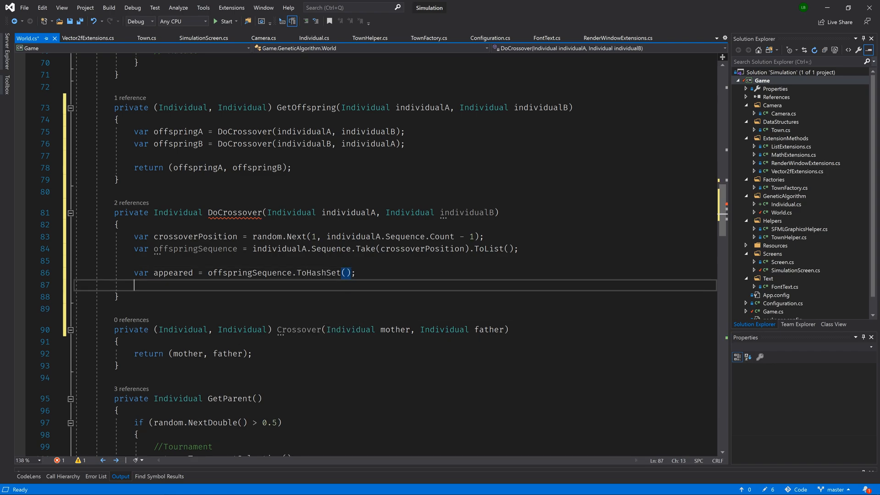
pyautogui.press('Return')
pyautogui.write('forea')
# Loop over individualB.Sequence, skipping towns already in appeared and adding the rest to offspringSequence
pyautogui.press('Tab')
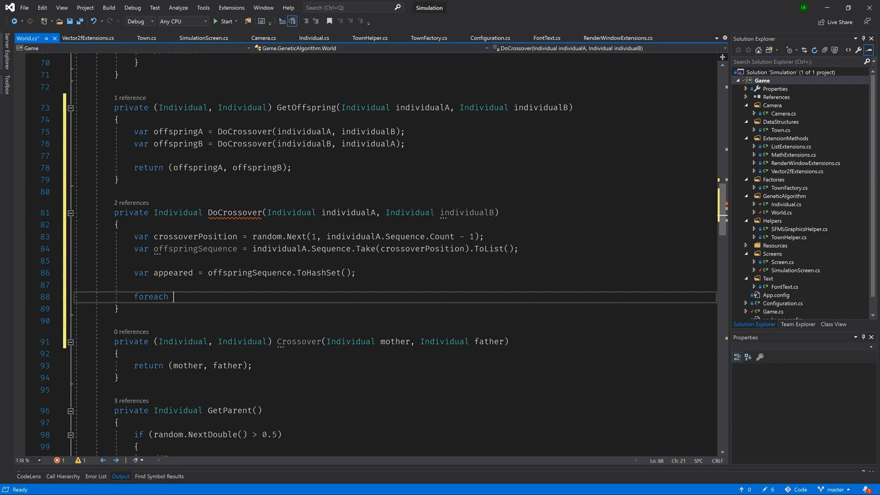
pyautogui.write('(var town in ')
pyautogui.write('indiv')
pyautogui.press('Down')
pyautogui.press('Tab')
pyautogui.write('.Se')
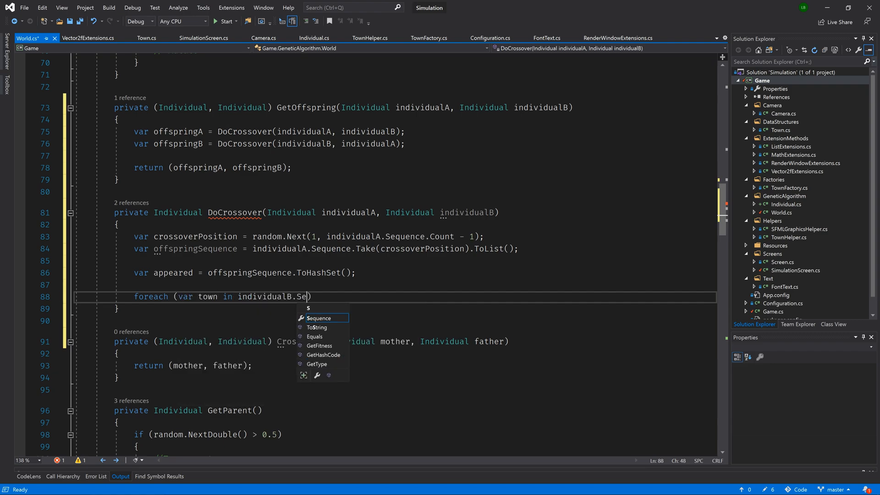
pyautogui.press('Tab')
pyautogui.press('Right')
pyautogui.write('{')
pyautogui.press('Return')
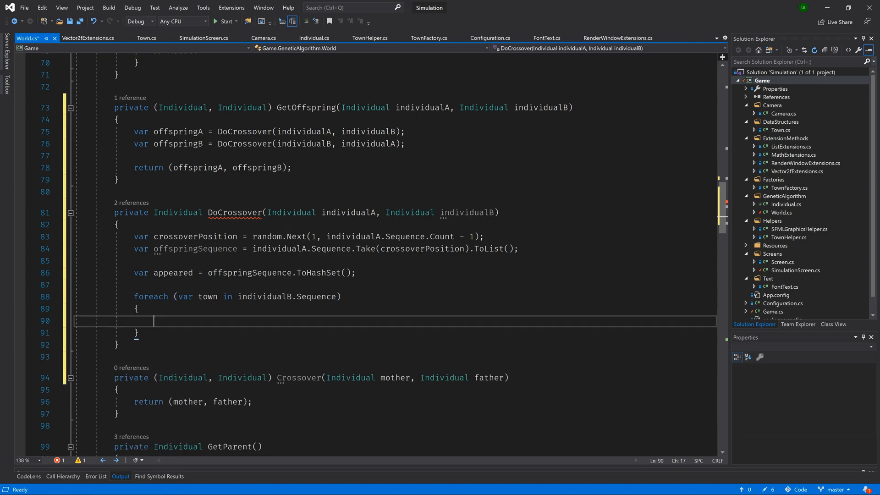
pyautogui.write('if (')
pyautogui.write('ap')
pyautogui.press('Tab')
pyautogui.write('.')
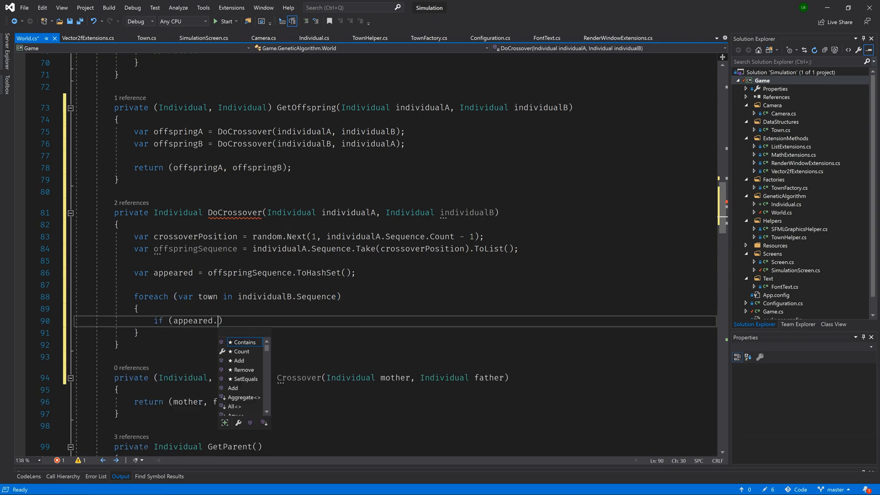
pyautogui.write('Co')
pyautogui.press('Tab')
pyautogui.write('(t')
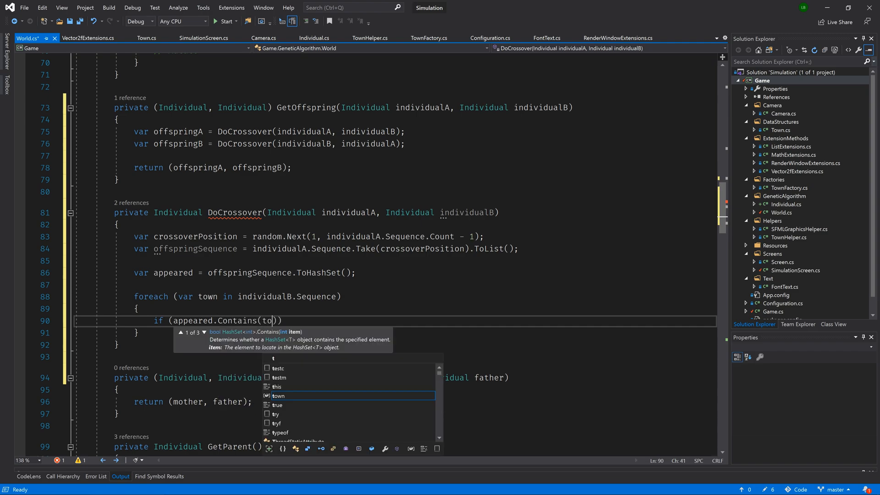
pyautogui.write('own))')
pyautogui.press('Return')
pyautogui.write('{')
pyautogui.press('Return')
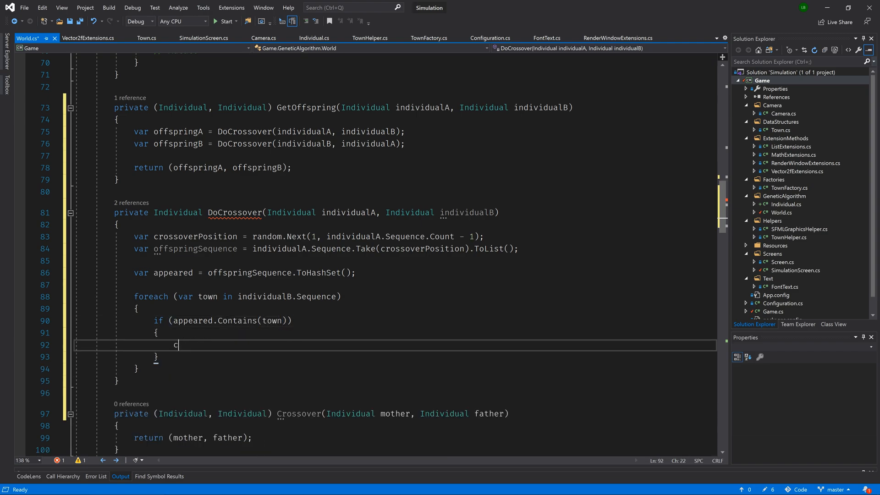
pyautogui.write('continue')
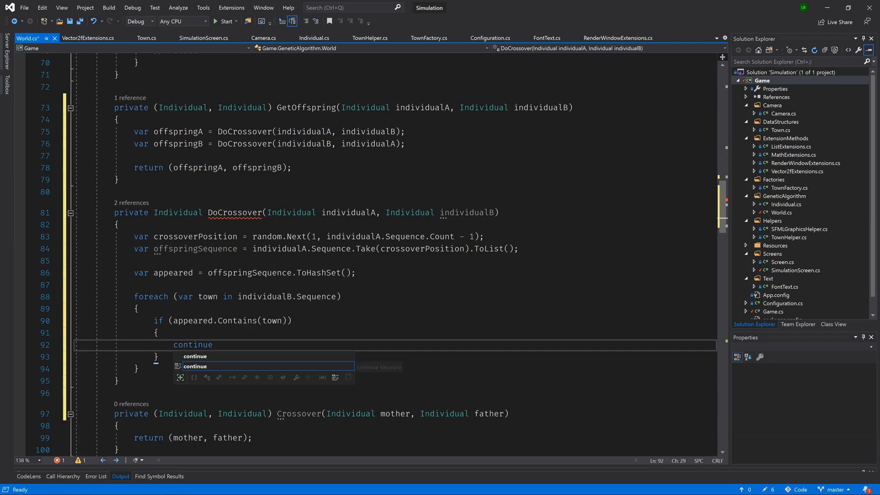
pyautogui.write(';')
pyautogui.press('Down')
pyautogui.press('Return')
pyautogui.press('Return')
pyautogui.write('off')
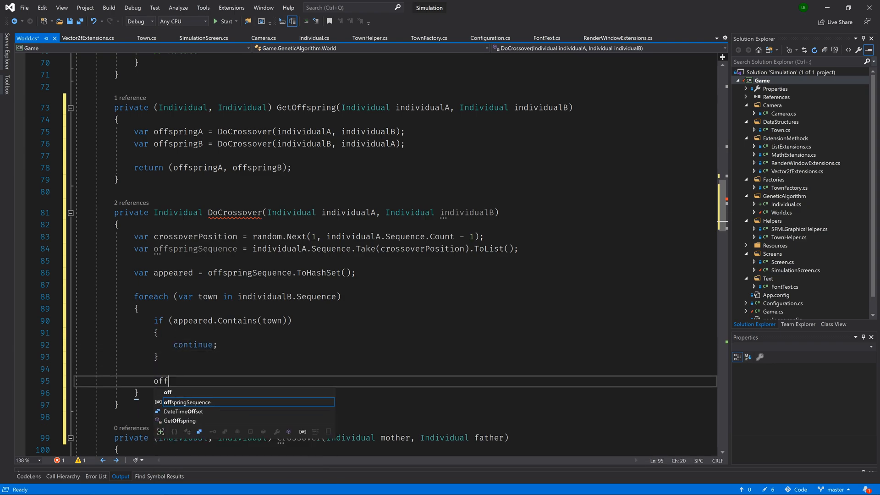
pyautogui.press('Tab')
pyautogui.write('.A')
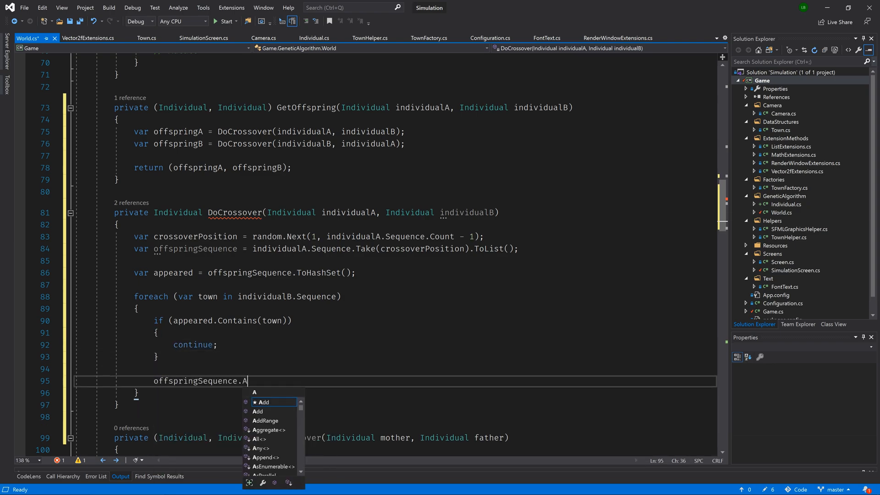
pyautogui.write('d')
pyautogui.press('Tab')
pyautogui.write('(to')
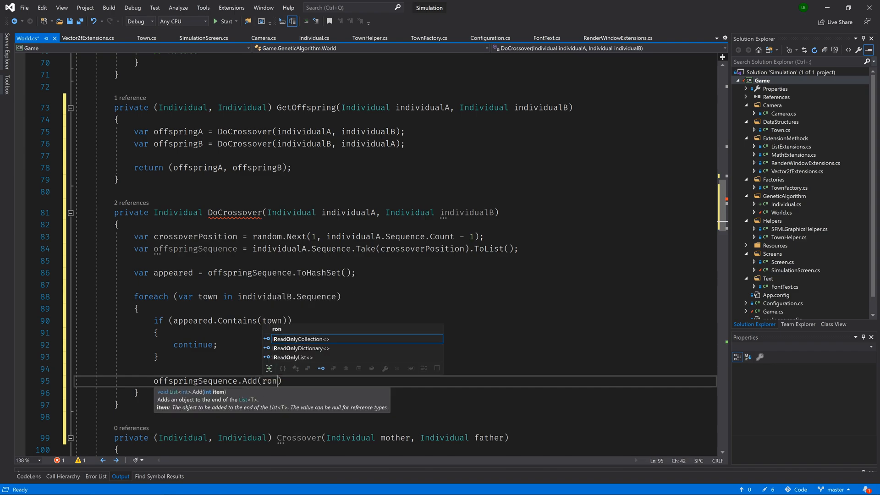
pyautogui.write('w')
pyautogui.press('BackSpace')
pyautogui.press('BackSpace')
pyautogui.write('own)')
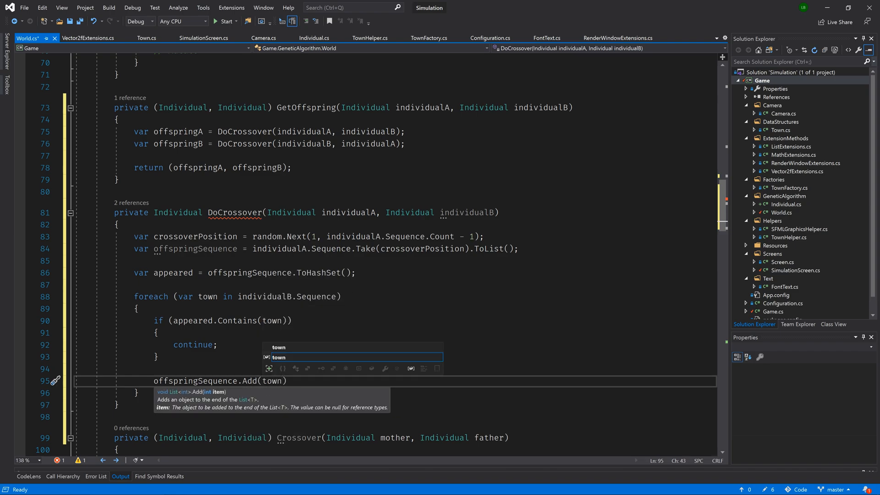
pyautogui.write(';')
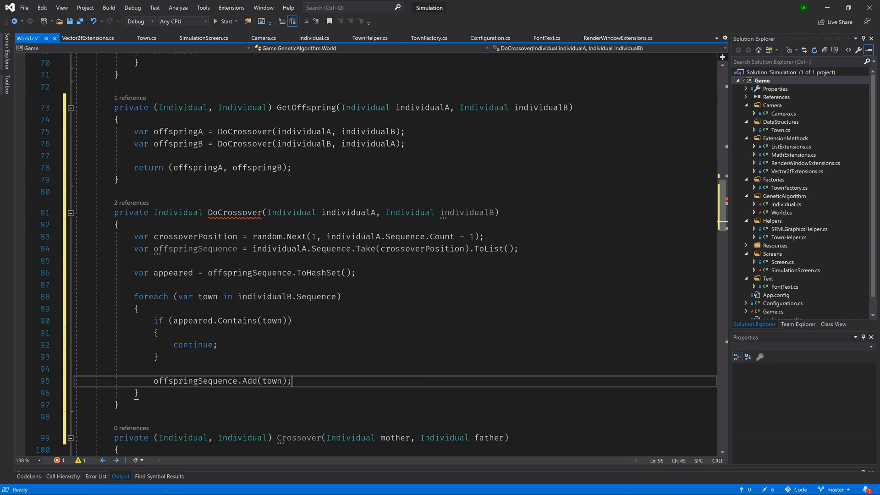
# Return a new Individual built from offspringSequence
pyautogui.doubleClick(194, 380)
pyautogui.click(138, 393)
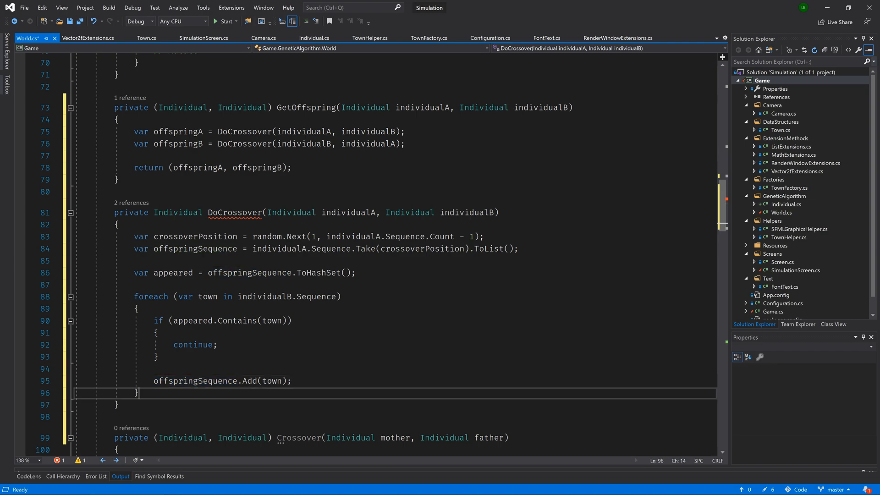
pyautogui.press('Return')
pyautogui.press('Return')
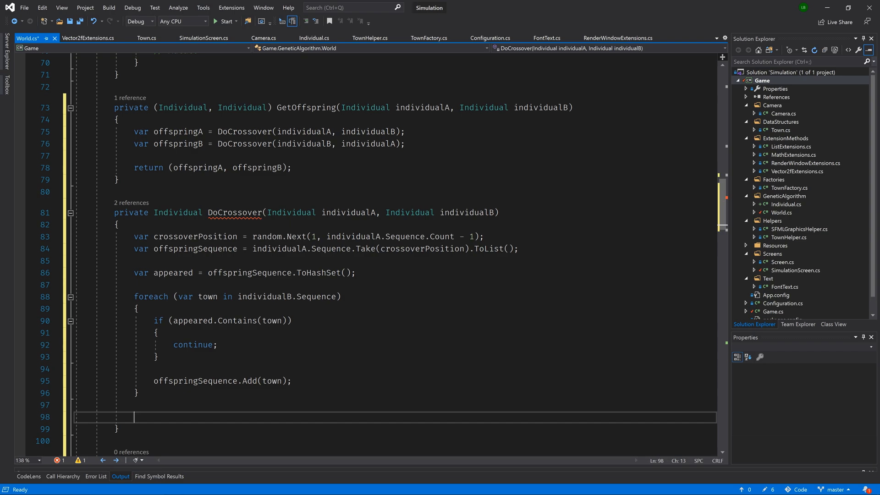
pyautogui.write('return new ')
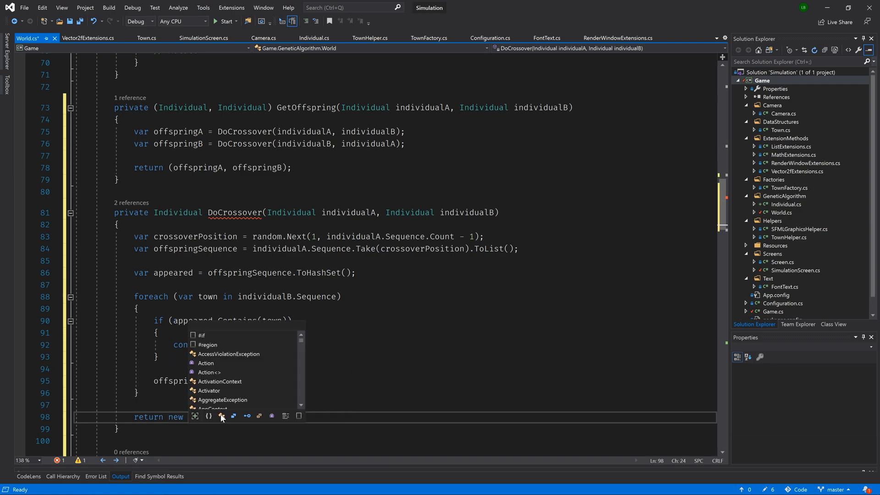
pyautogui.write('Ind')
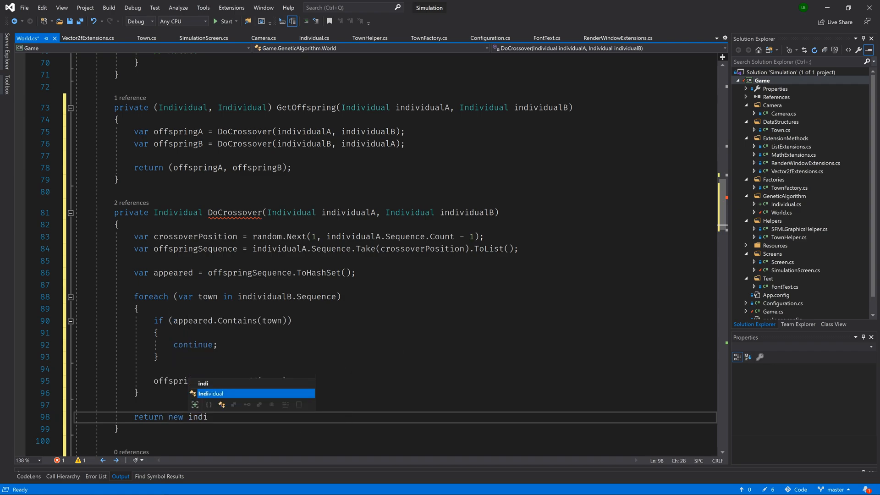
pyautogui.press('Tab')
pyautogui.write('(')
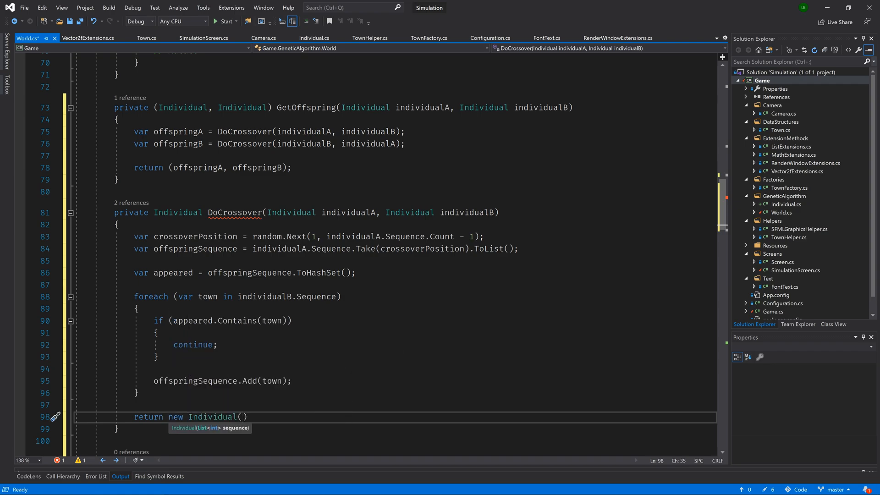
pyautogui.write('offs)')
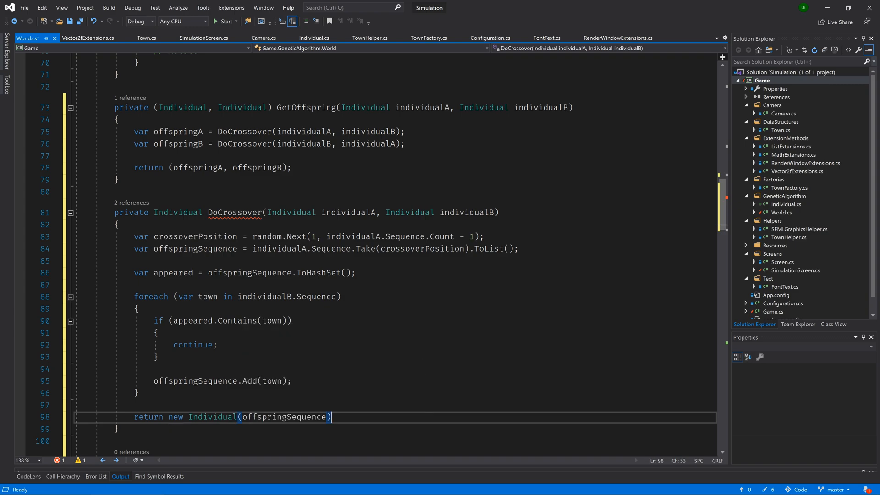
pyautogui.write(';')
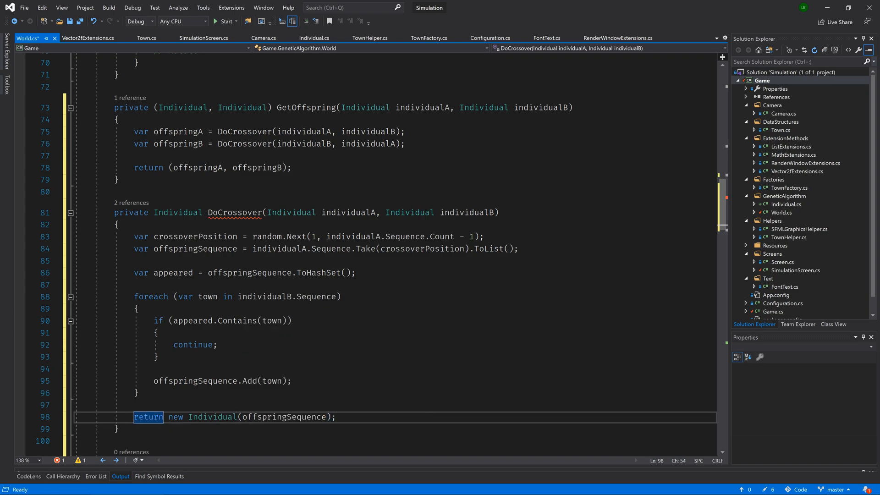
pyautogui.scroll(5, 206, 268)
pyautogui.scroll(2, 206, 268)
# Add offspringA and offspringB to the offspring list after the GetOffspring call
pyautogui.click(203, 267)
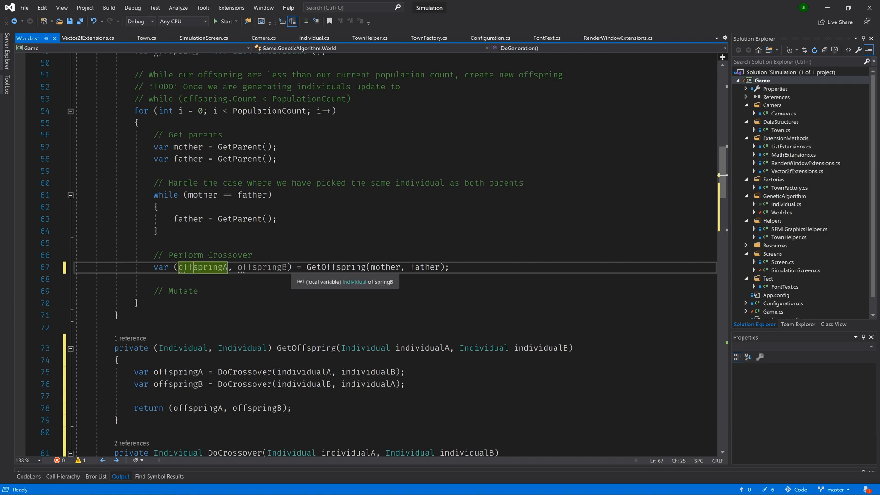
pyautogui.click(268, 266)
pyautogui.press('End')
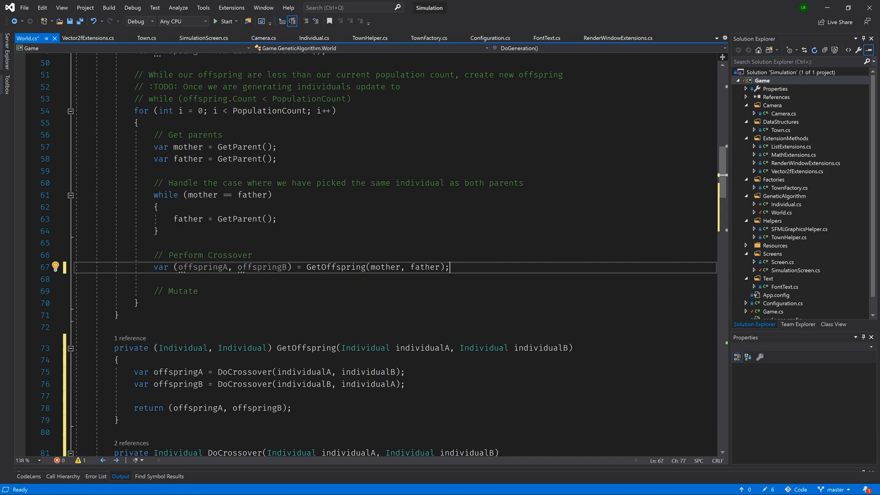
pyautogui.press('Down')
pyautogui.press('Return')
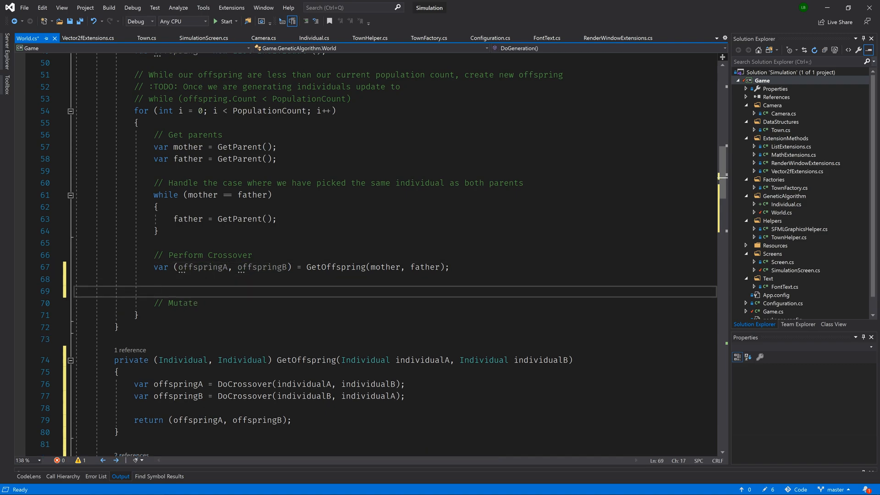
pyautogui.write('offspring.')
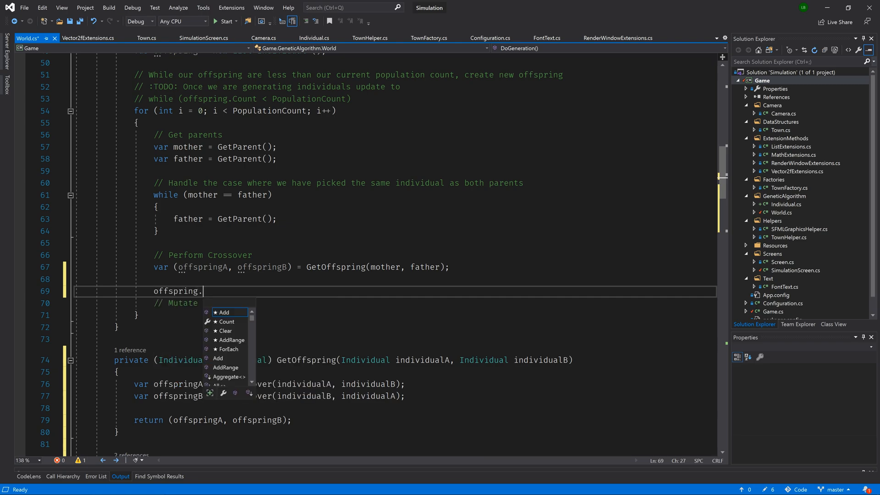
pyautogui.write('Add(off')
pyautogui.press('Down')
pyautogui.press('Tab')
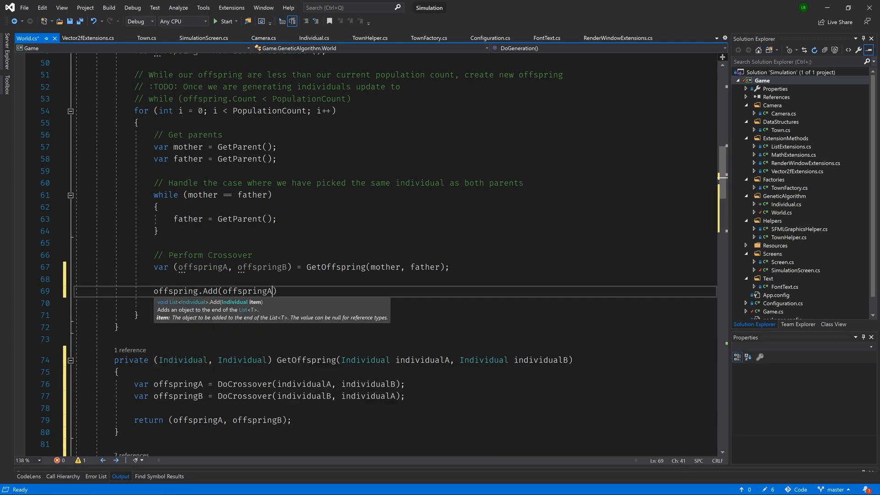
pyautogui.write(');')
pyautogui.hotkey('ctrl', 'd')
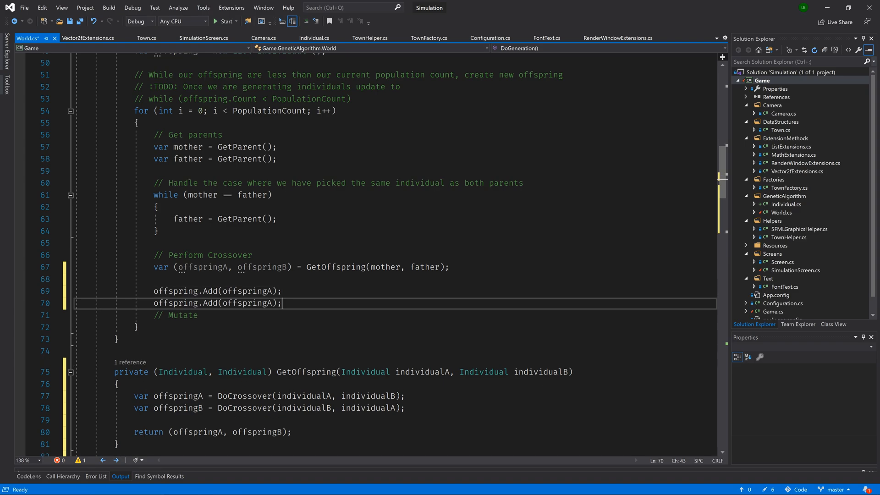
pyautogui.press('Left')
pyautogui.press('Left')
pyautogui.press('BackSpace')
pyautogui.write('B')
pyautogui.press('End')
pyautogui.scroll(2, 395, 255)
pyautogui.scroll(2, 395, 255)
# Replace the for loop with the while loop on offspring count below PopulationCount and remove the TODO comment
pyautogui.click(337, 230)
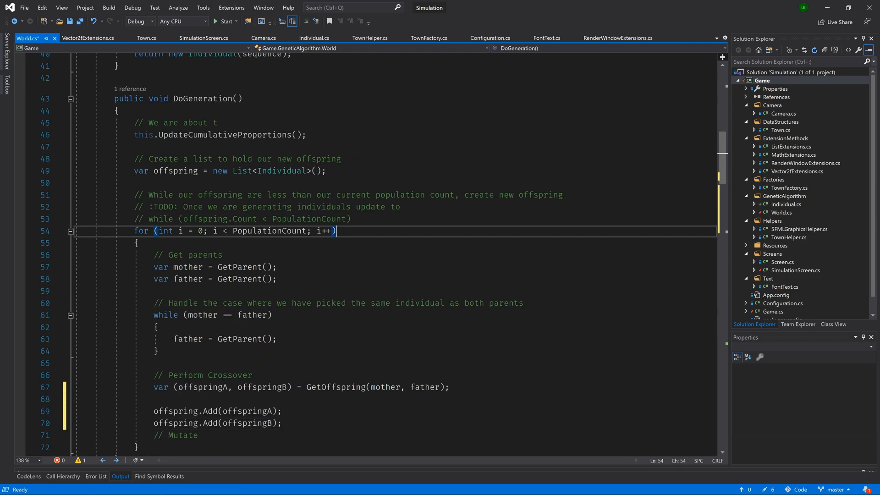
pyautogui.hotkey('shift', 'Home')
pyautogui.press('BackSpace')
pyautogui.press('BackSpace')
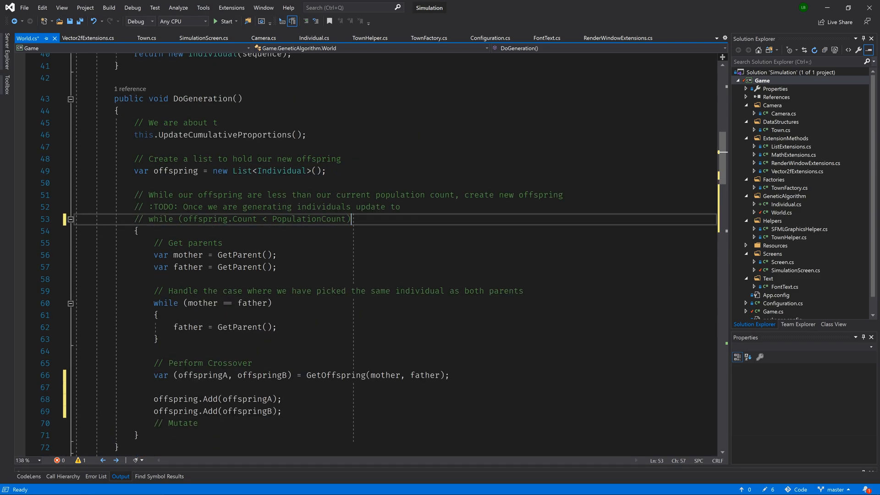
pyautogui.press('Home')
pyautogui.press('Delete')
pyautogui.press('Delete')
pyautogui.press('Delete')
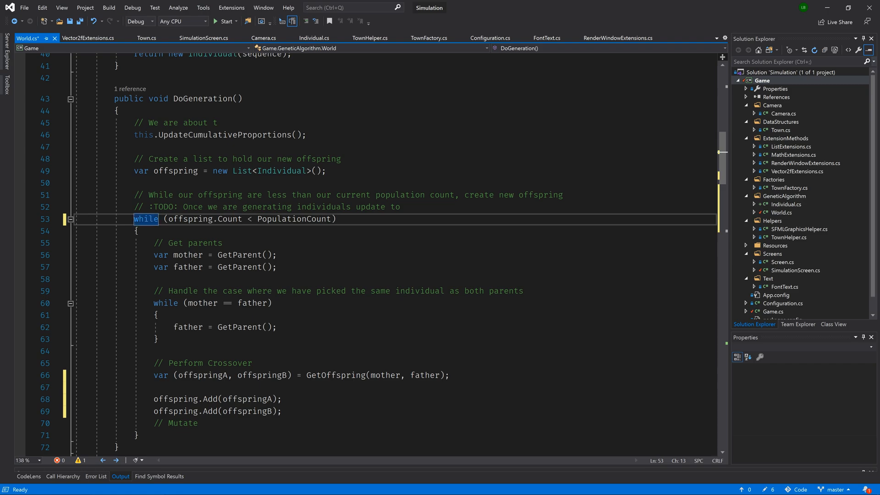
pyautogui.press('Up')
pyautogui.press('End')
pyautogui.hotkey('shift', 'Up')
pyautogui.hotkey('shift', 'End')
pyautogui.press('BackSpace')
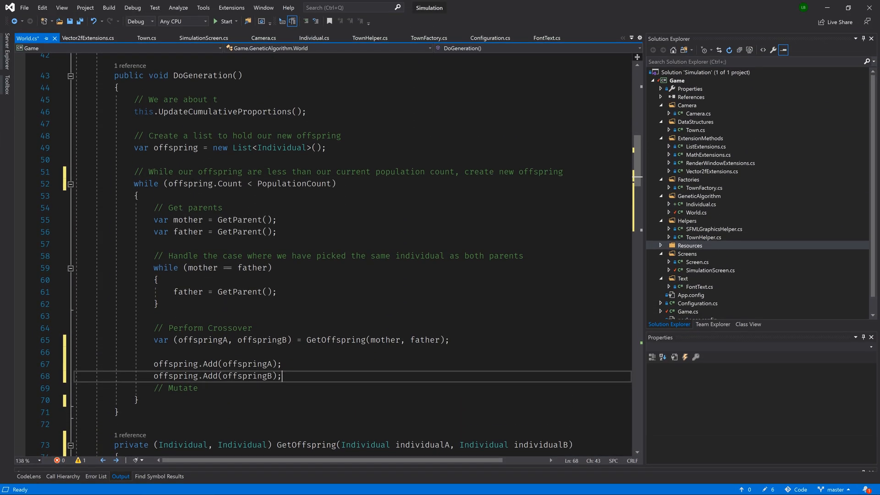
# After the loop, merge the offspring into Population with AddRange(offspring)
pyautogui.press('Return')
pyautogui.scroll(-2, 344, 248)
pyautogui.scroll(-1, 343, 248)
pyautogui.press('Down')
pyautogui.press('Down')
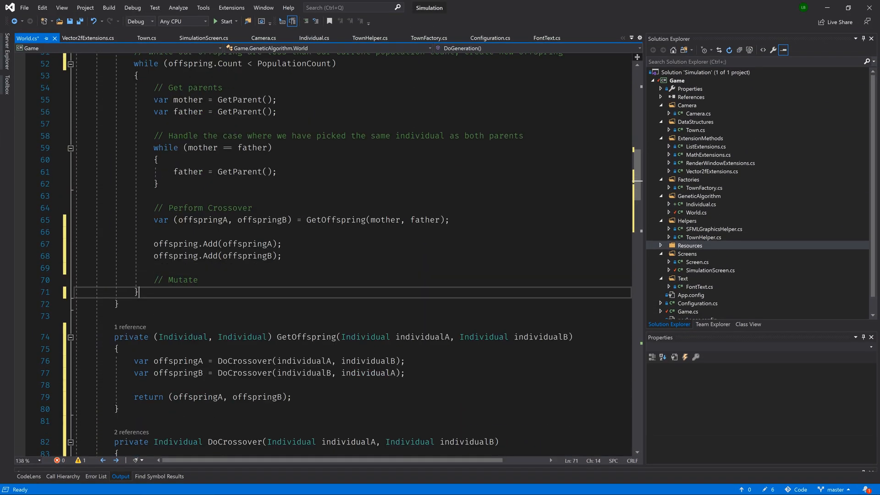
pyautogui.press('Return')
pyautogui.press('Return')
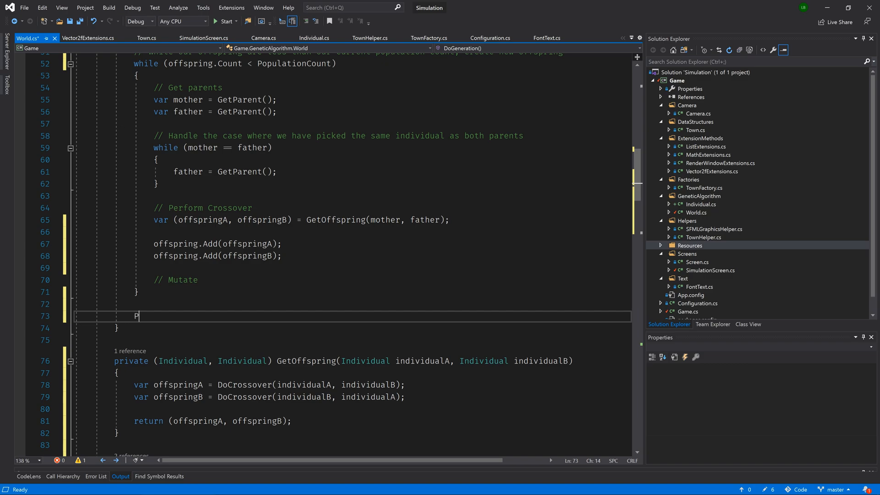
pyautogui.write('Pop')
pyautogui.press('Tab')
pyautogui.write('.A')
pyautogui.press('Down')
pyautogui.write('(')
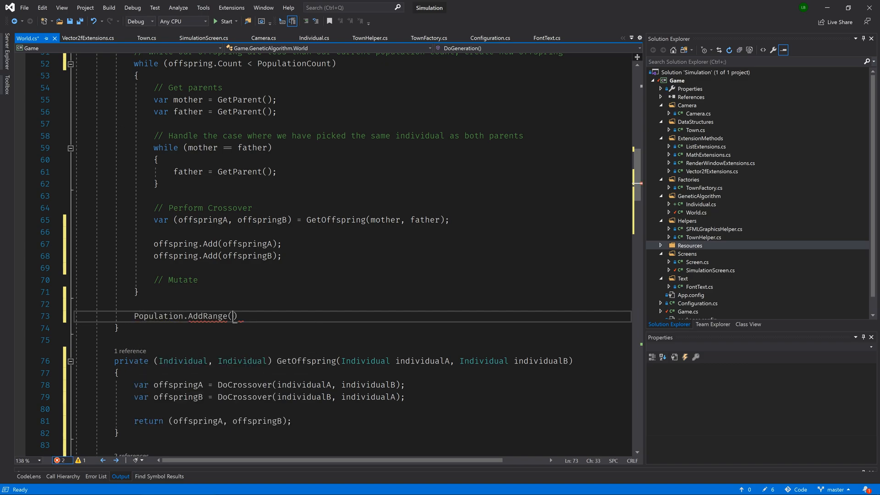
pyautogui.write('off);')
pyautogui.press('Return')
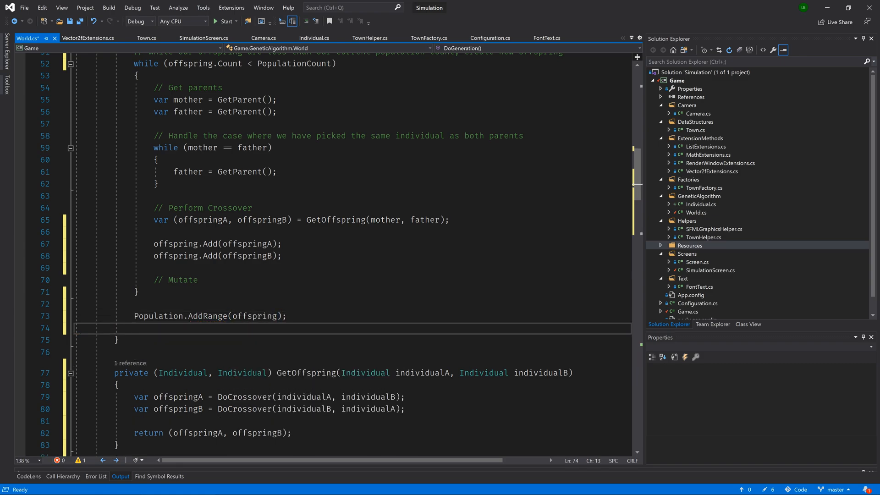
pyautogui.write('Pop')
# Sort Population by GetFitness and keep only PopulationCount individuals with OrderBy, Take and ToList
pyautogui.press('Down')
pyautogui.write('= Pop')
pyautogui.press('Down')
pyautogui.press('Tab')
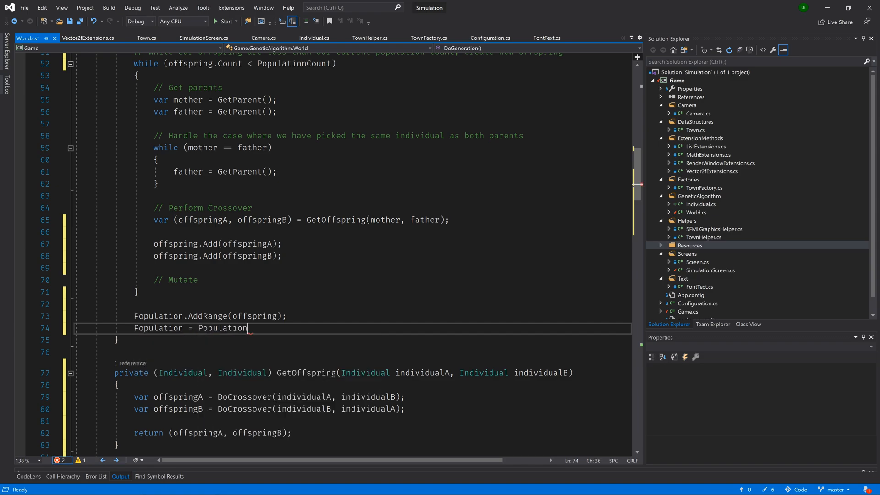
pyautogui.write('.Ord')
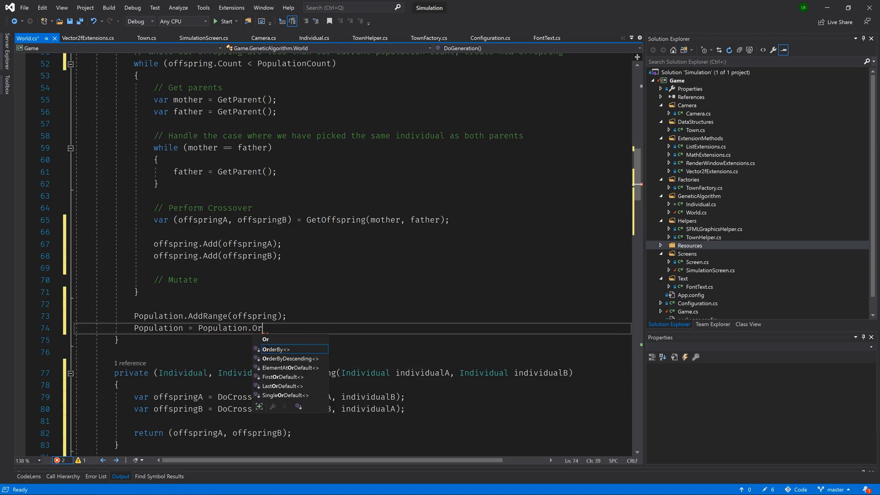
pyautogui.press('Tab')
pyautogui.write('(i ')
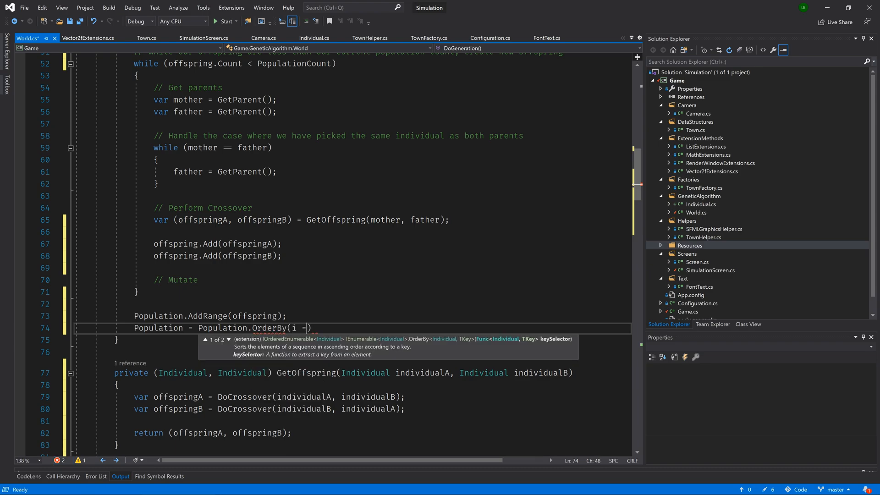
pyautogui.write('=> i.Get')
pyautogui.press('Tab')
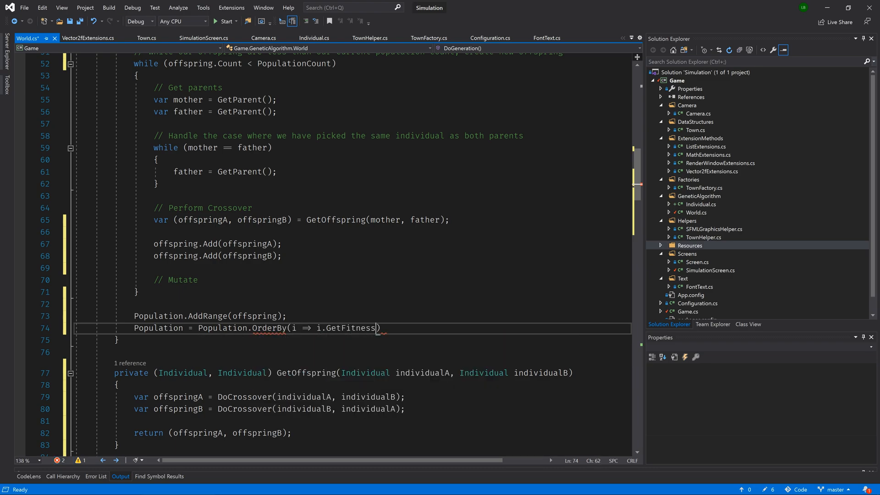
pyautogui.write('()).')
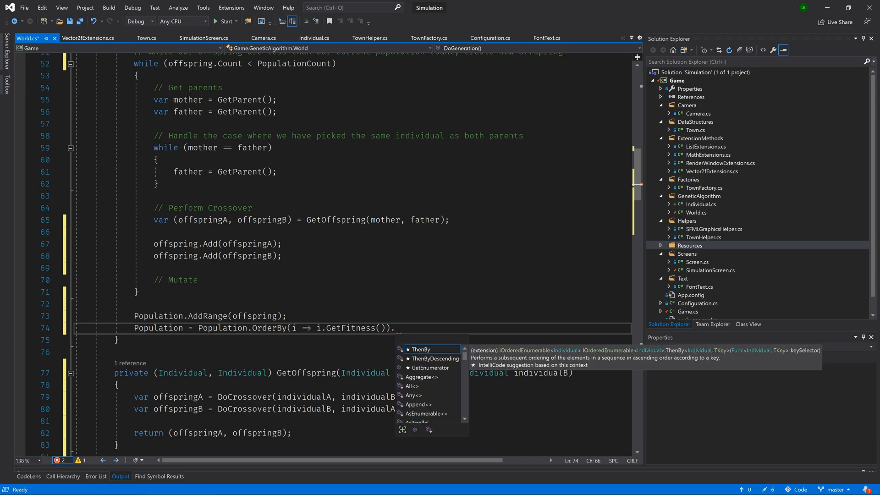
pyautogui.write('Tak')
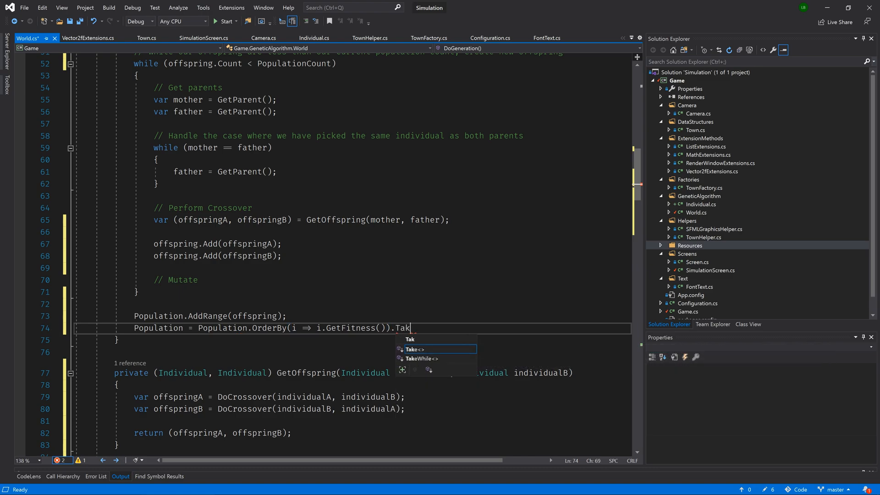
pyautogui.press('Tab')
pyautogui.write('(Popu')
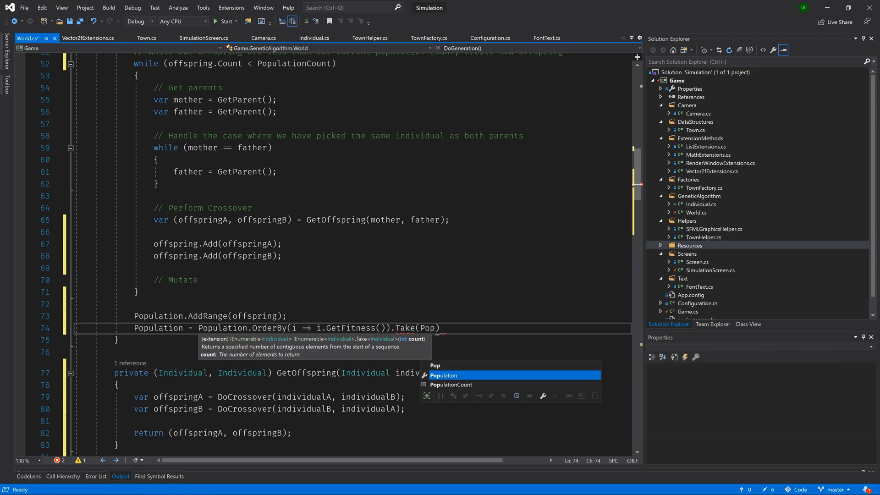
pyautogui.press('Down')
pyautogui.press('Tab')
pyautogui.write(').ToLi')
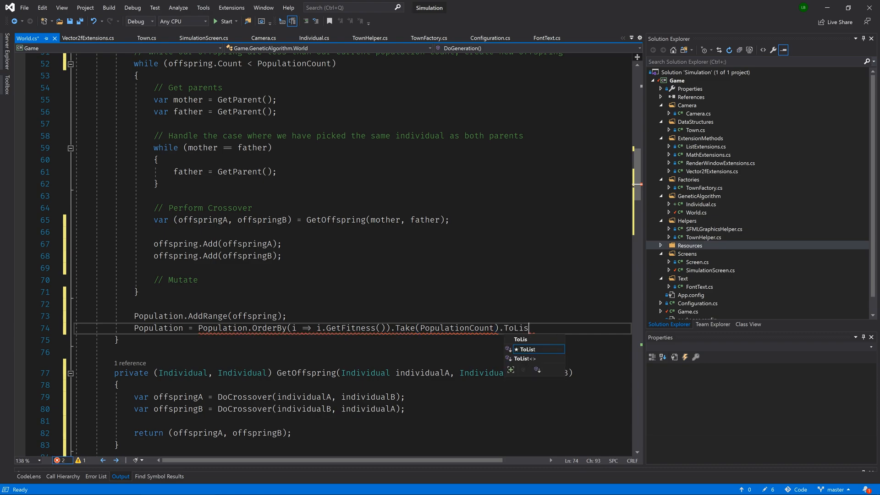
pyautogui.press('Tab')
pyautogui.write('();')
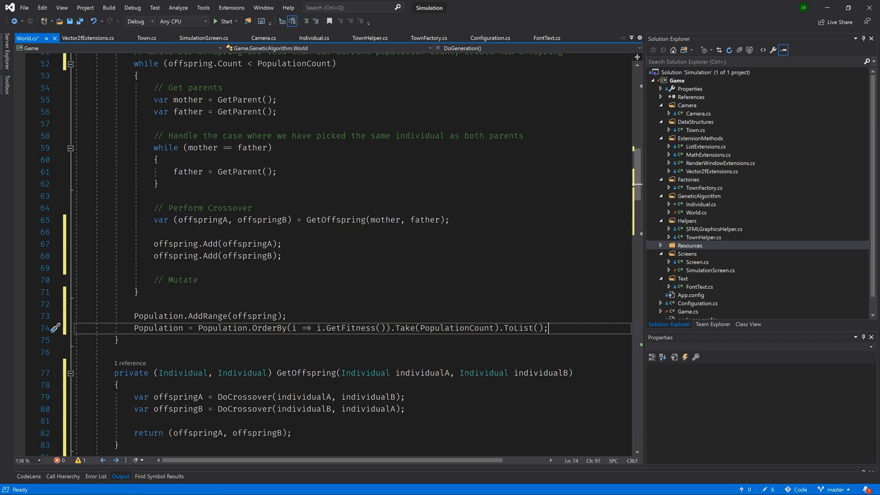
# Run the simulation and watch generations climb to 88 with best distance 7589.9
pyautogui.click(224, 22)
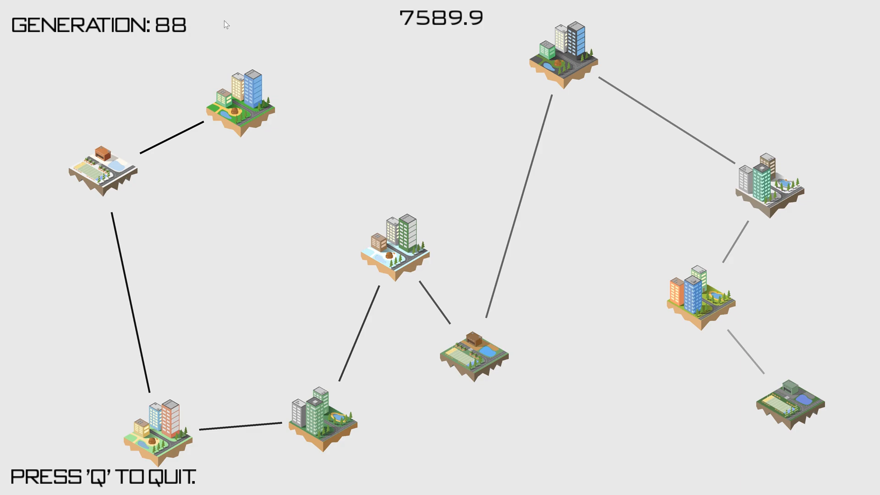
# Quit the run, set UseRandomTowns to true in Configuration.cs and relaunch the simulation
pyautogui.press('q')
pyautogui.doubleClick(310, 241)
pyautogui.write('t')
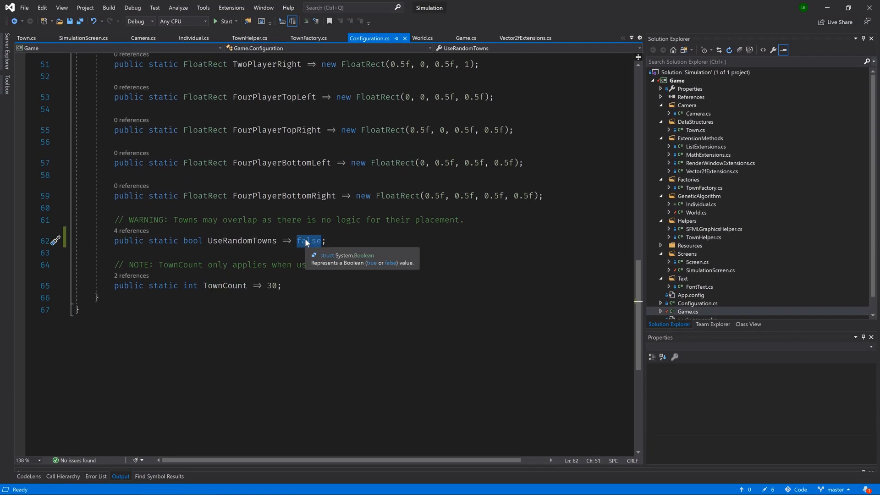
pyautogui.write('rue')
pyautogui.press('Right')
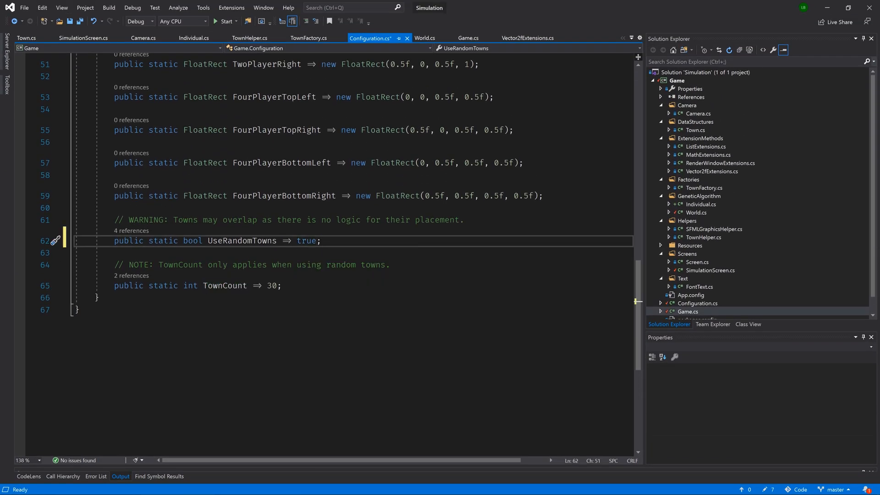
pyautogui.click(226, 22)
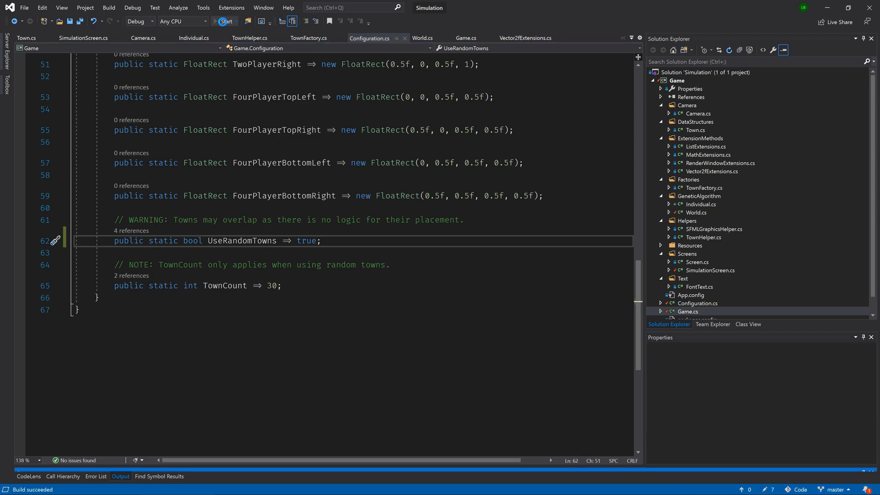